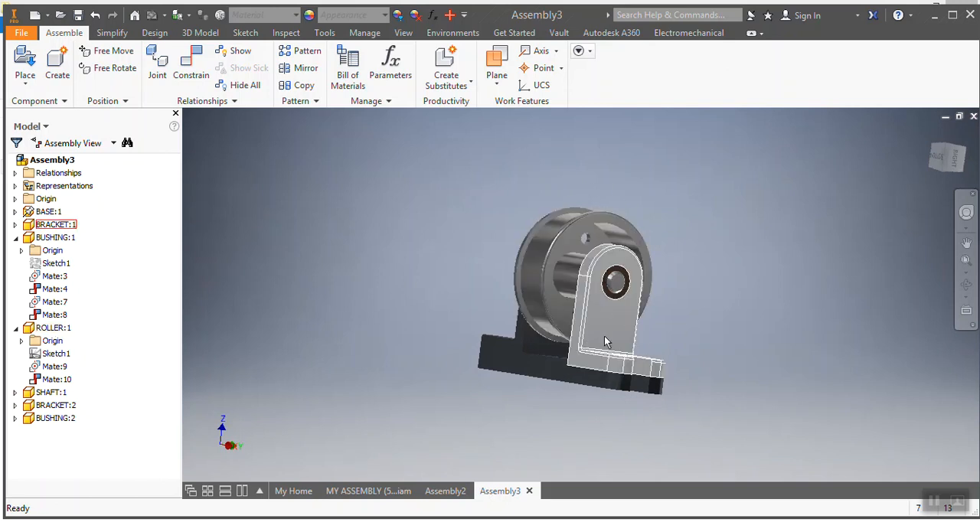
# Step: Examine the finished roller assembly and compare it with the reference image in the PDF
pyautogui.scroll(-5, 562, 329)
pyautogui.scroll(4, 608, 321)
pyautogui.scroll(-5, 572, 274)
pyautogui.scroll(4, 585, 276)
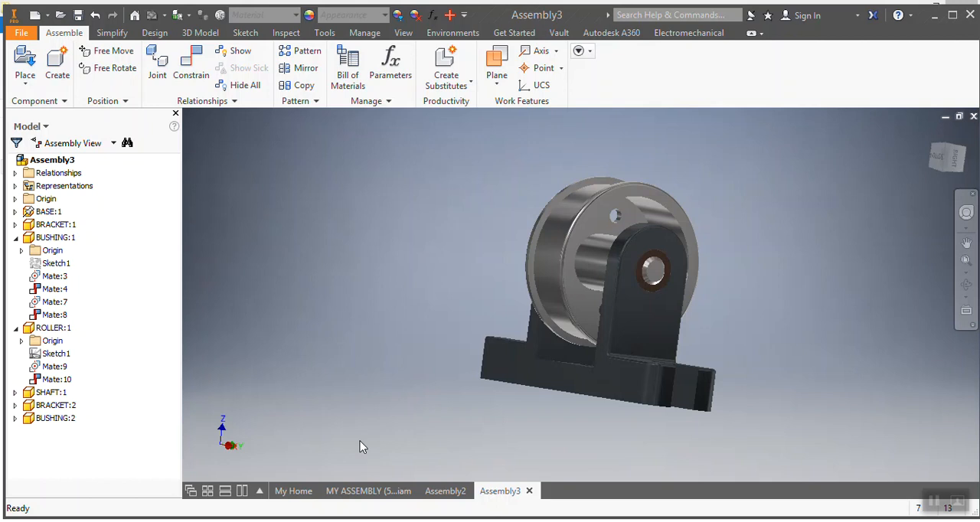
pyautogui.hotkey('alt', 'Tab')
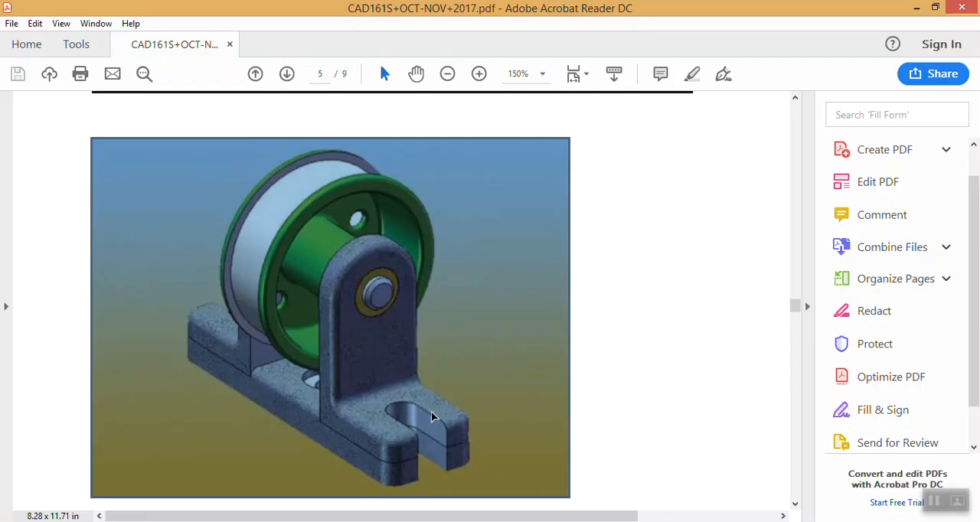
pyautogui.click(916, 9)
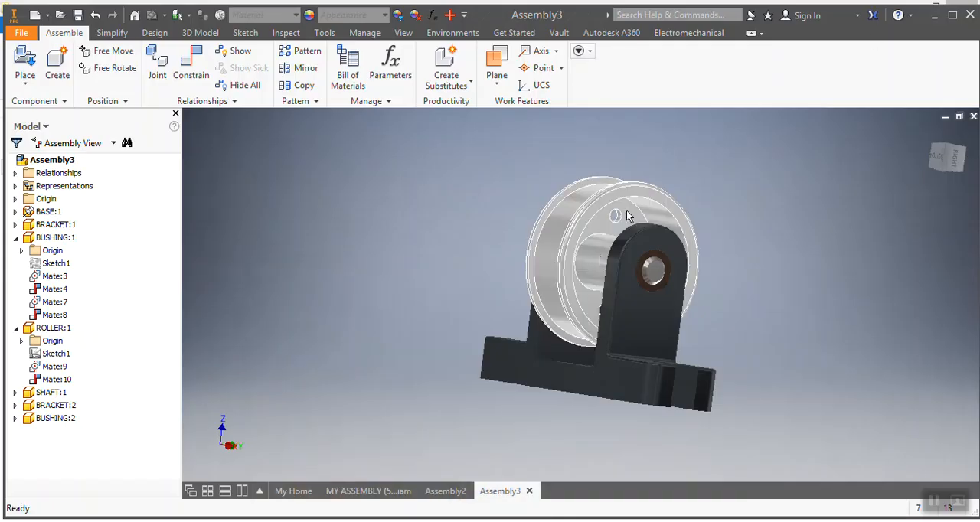
# Step: Create a new assembly from the Standard (in).iam template
pyautogui.click(34, 17)
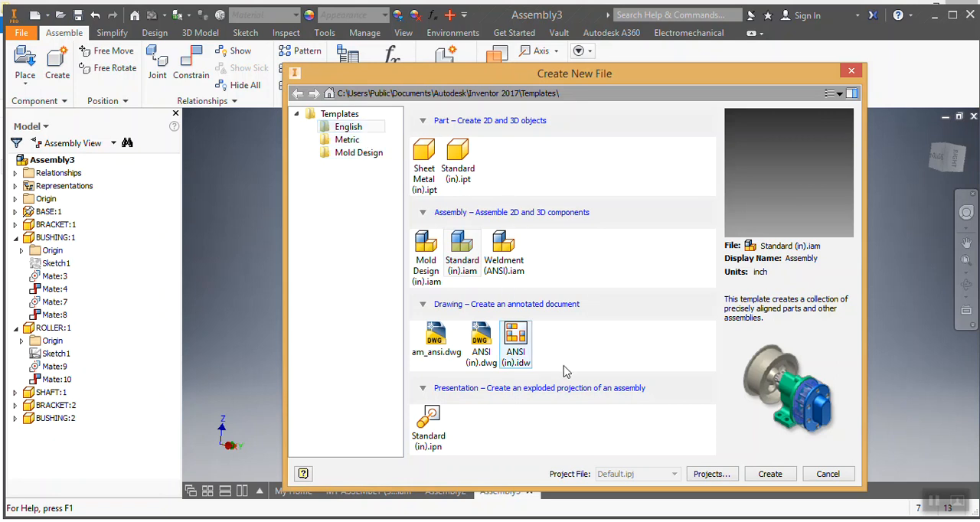
pyautogui.click(772, 475)
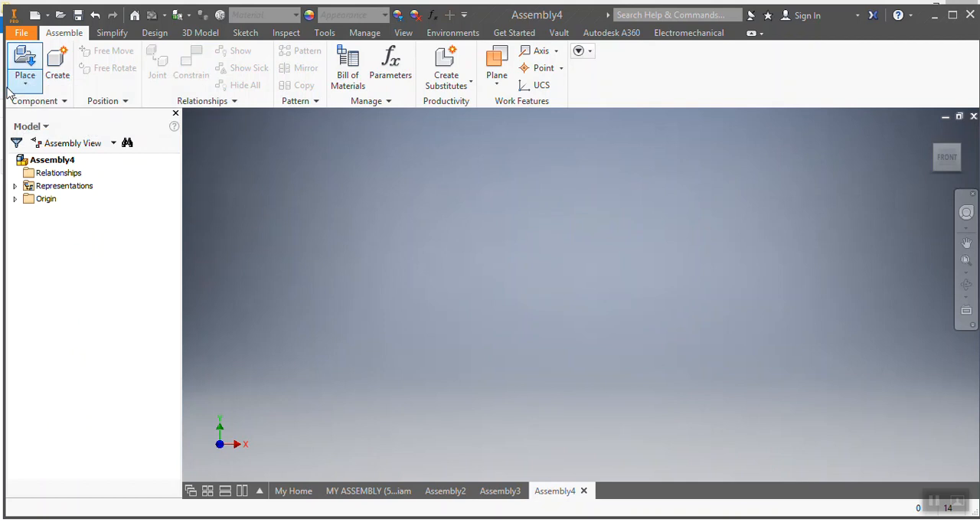
# Step: Place the BASE, BRACKET, BUSHING, ROLLER and SHAFT parts together into the new assembly
pyautogui.click(18, 56)
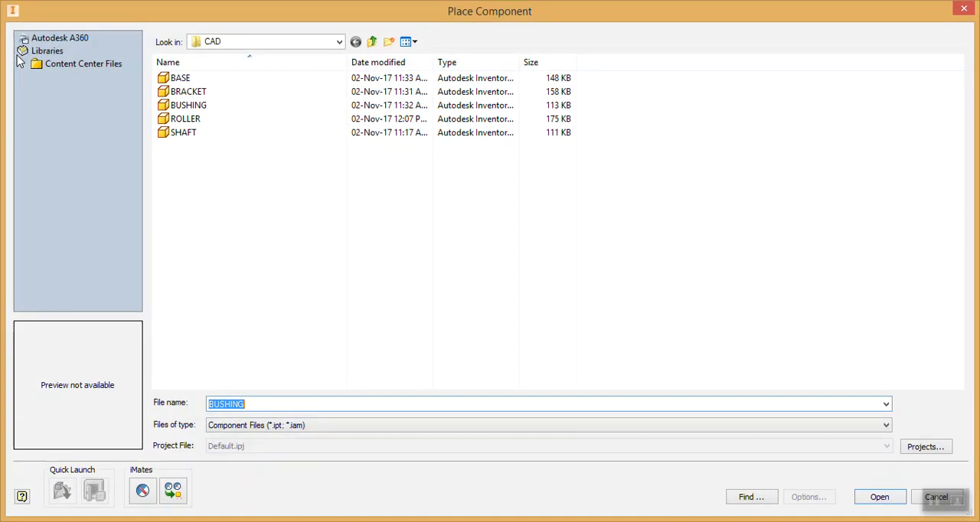
pyautogui.moveTo(206, 175); pyautogui.dragTo(190, 75)
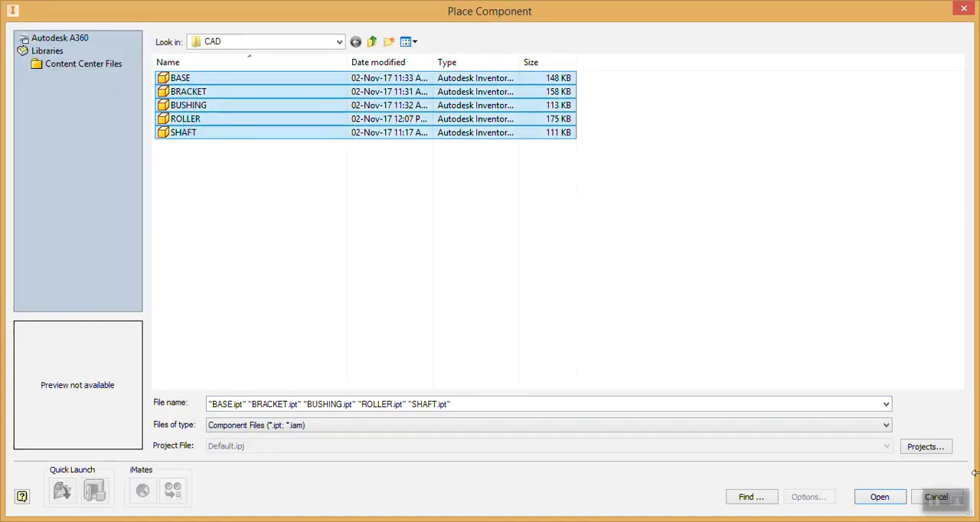
pyautogui.click(877, 498)
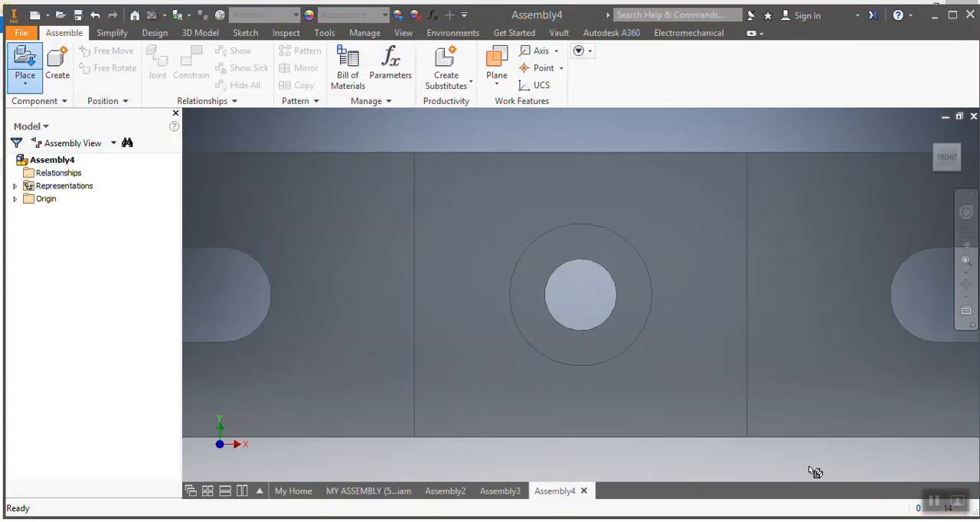
pyautogui.scroll(-6, 605, 349)
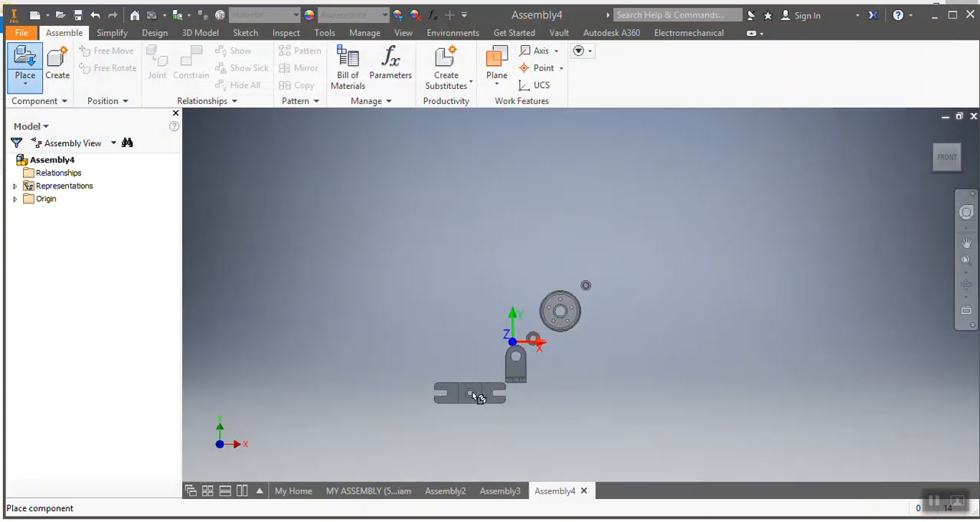
pyautogui.scroll(6, 478, 398)
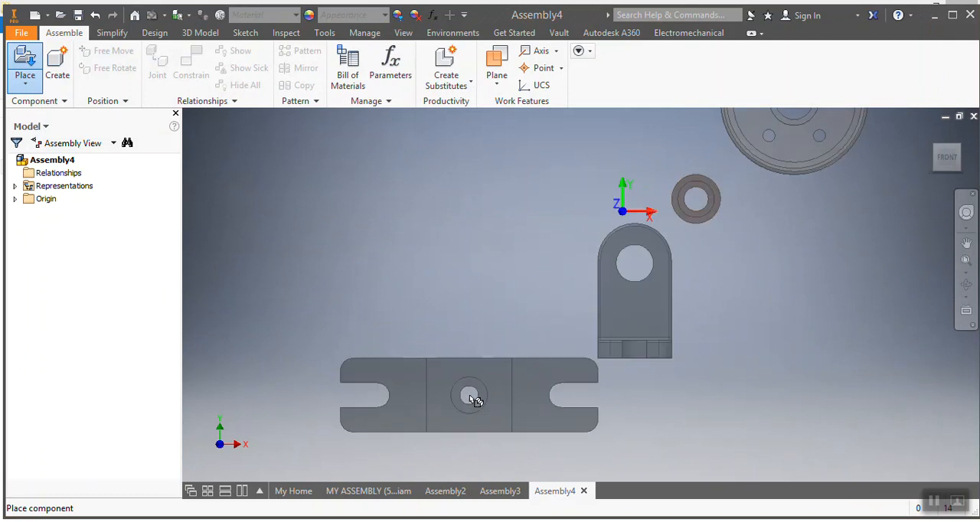
pyautogui.scroll(-3, 474, 401)
pyautogui.click(478, 398)
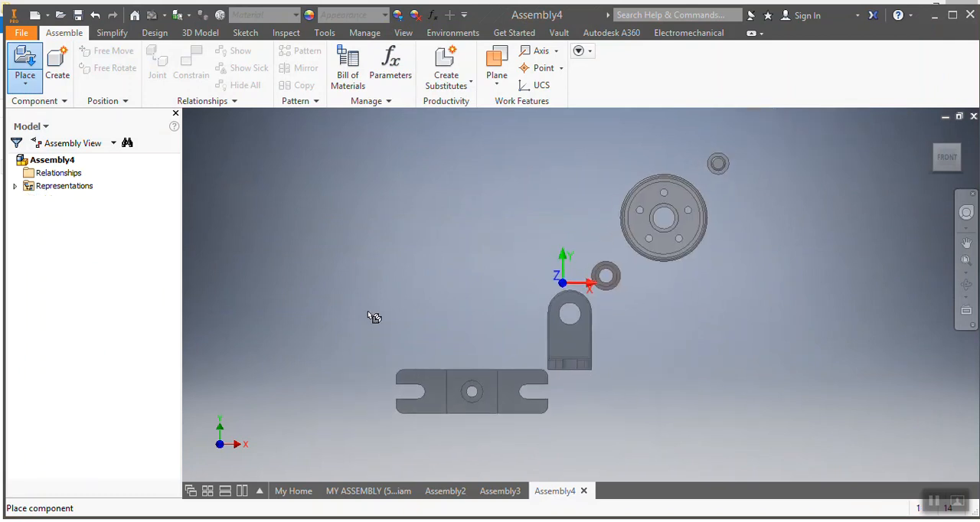
pyautogui.press('Escape')
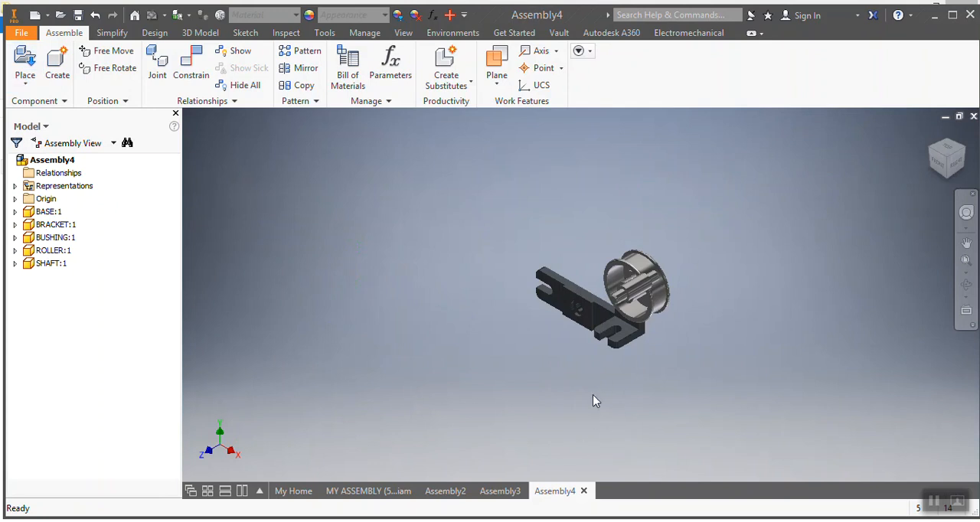
# Step: Place a second BRACKET and a second BUSHING into the assembly
pyautogui.click(950, 168)
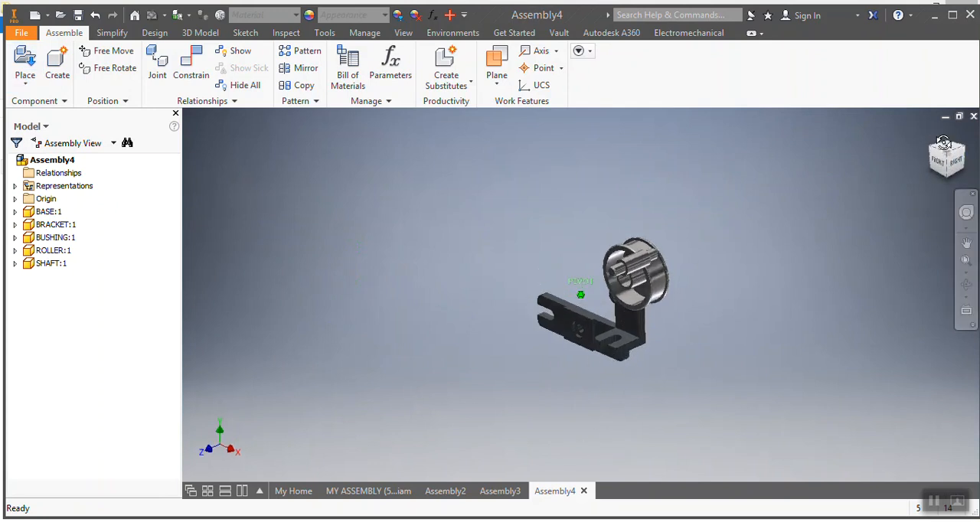
pyautogui.rightClick(948, 157)
pyautogui.click(853, 160)
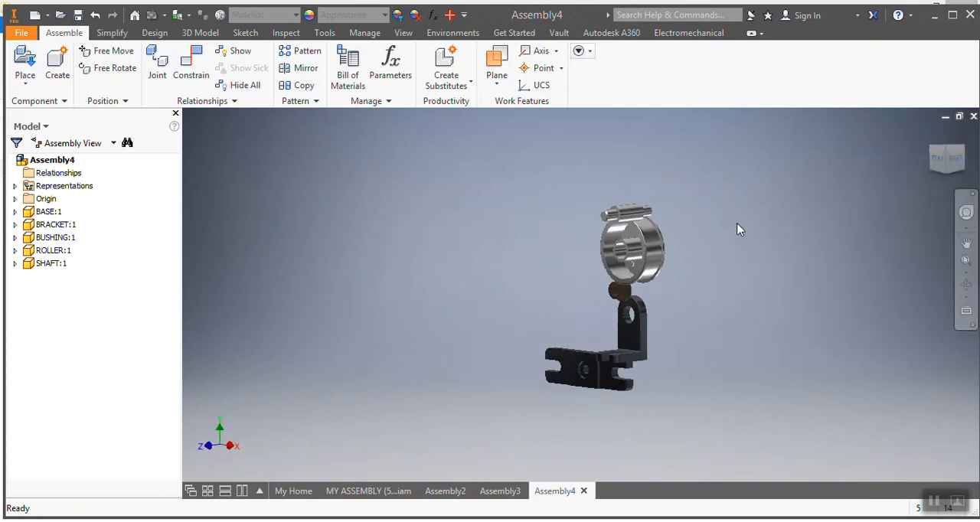
pyautogui.click(959, 163)
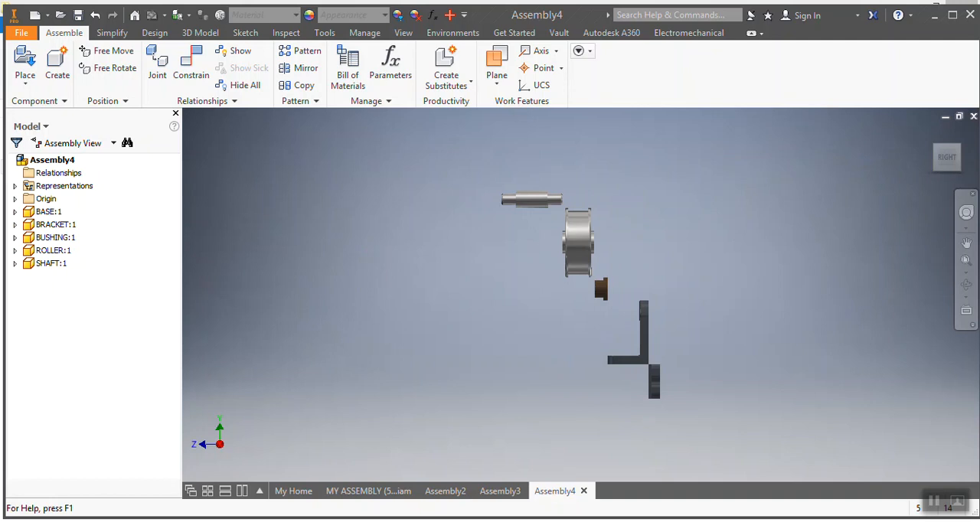
pyautogui.click(21, 61)
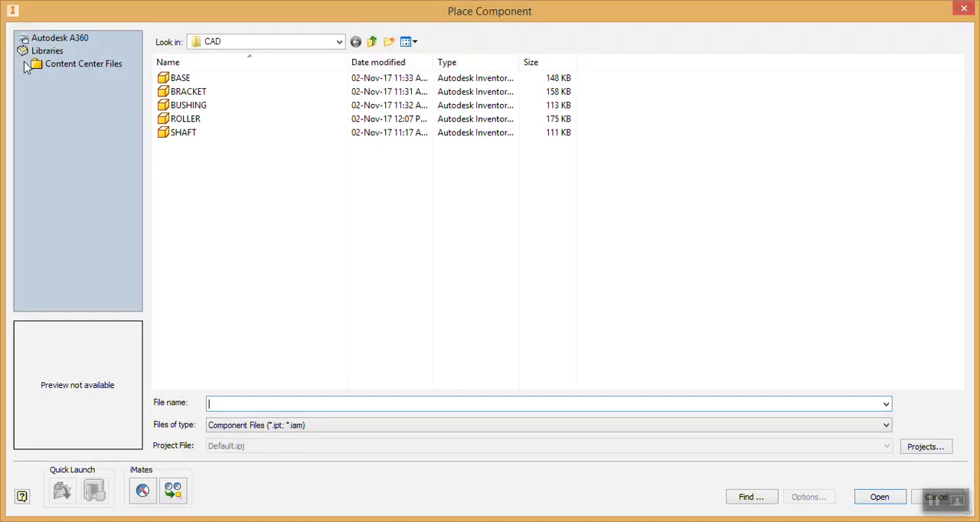
pyautogui.click(187, 91)
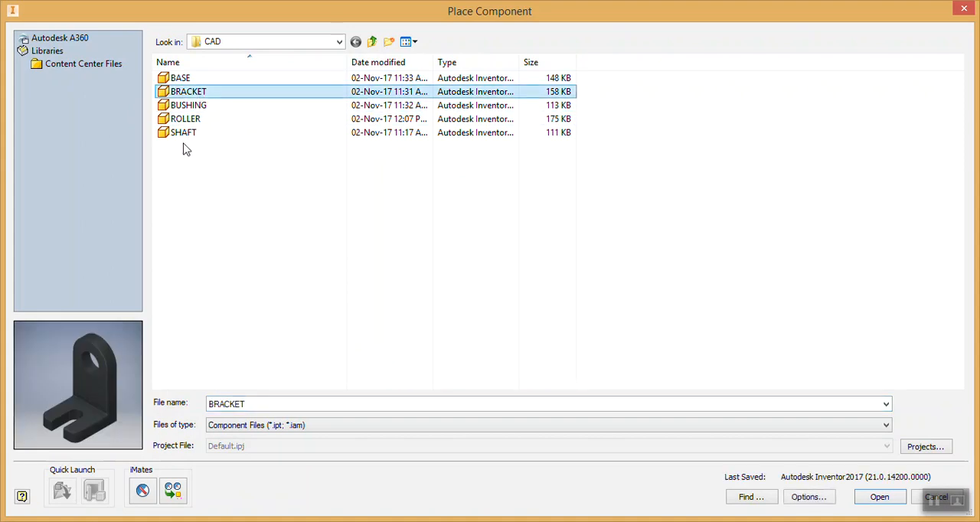
pyautogui.keyDown('ctrl'); pyautogui.click(212, 112); pyautogui.keyUp('ctrl')
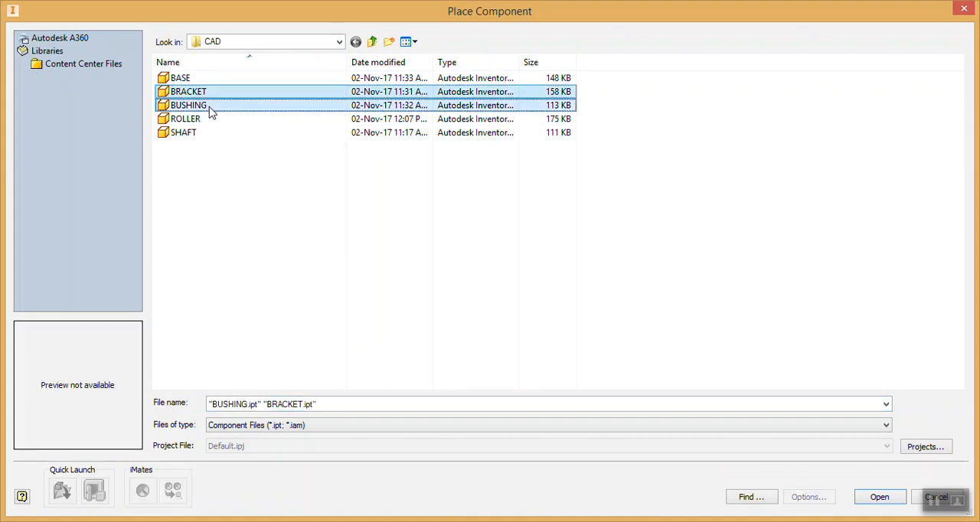
pyautogui.click(887, 502)
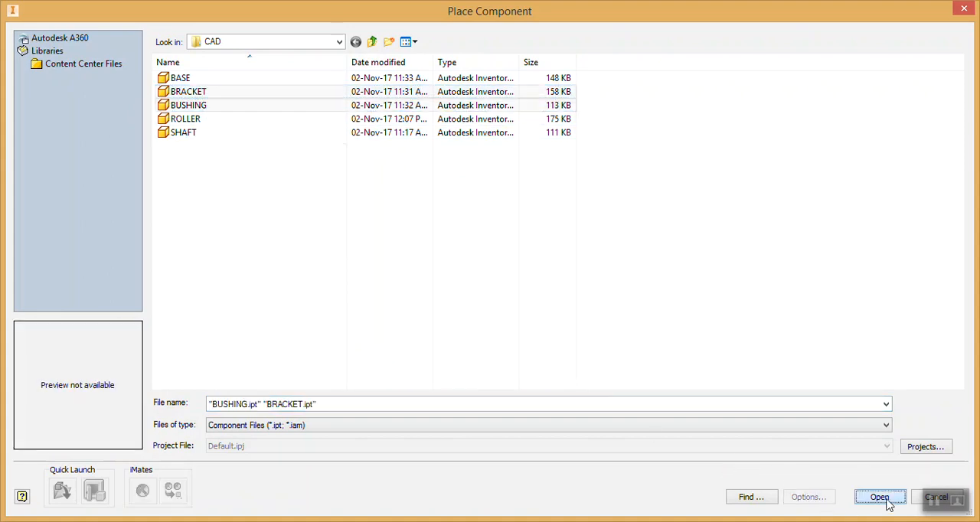
pyautogui.click(490, 309)
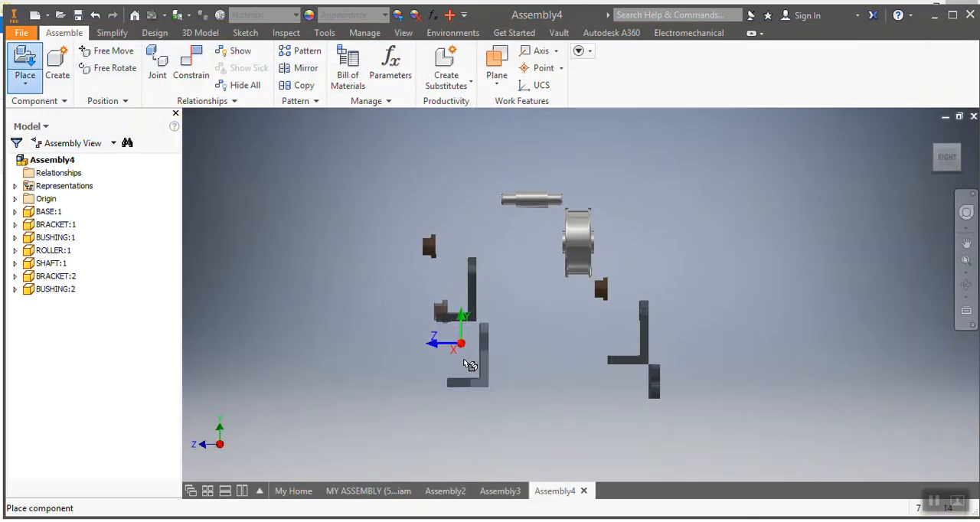
pyautogui.press('Escape')
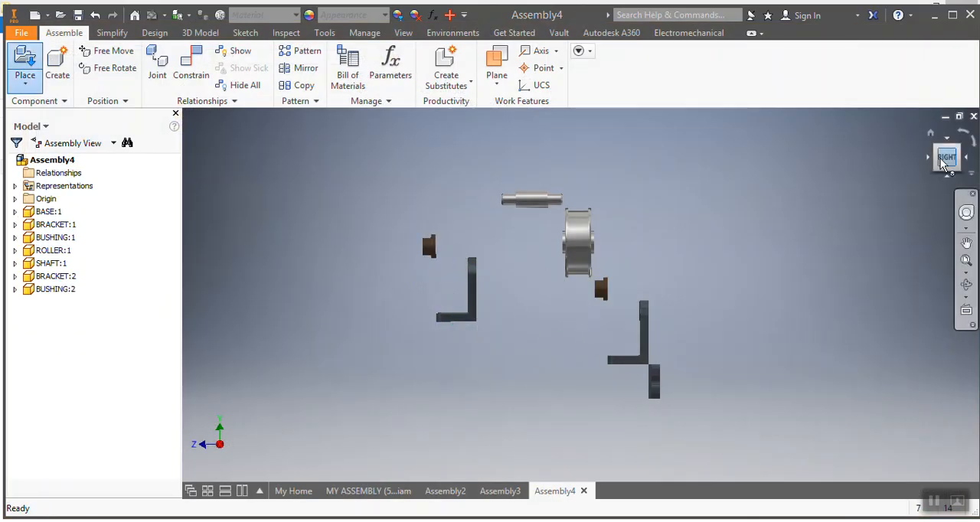
# Step: Toggle the Grounded setting of the base component
pyautogui.moveTo(959, 169); pyautogui.dragTo(959, 244)
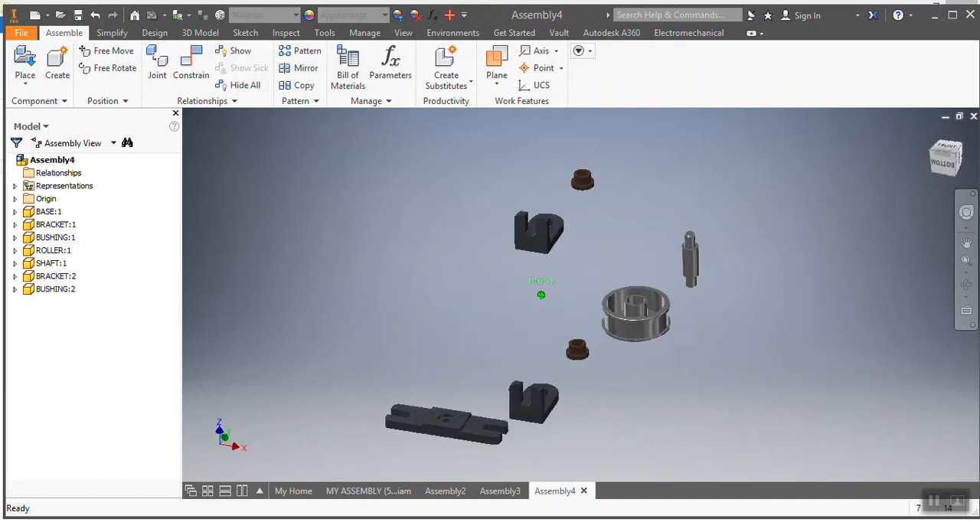
pyautogui.rightClick(445, 431)
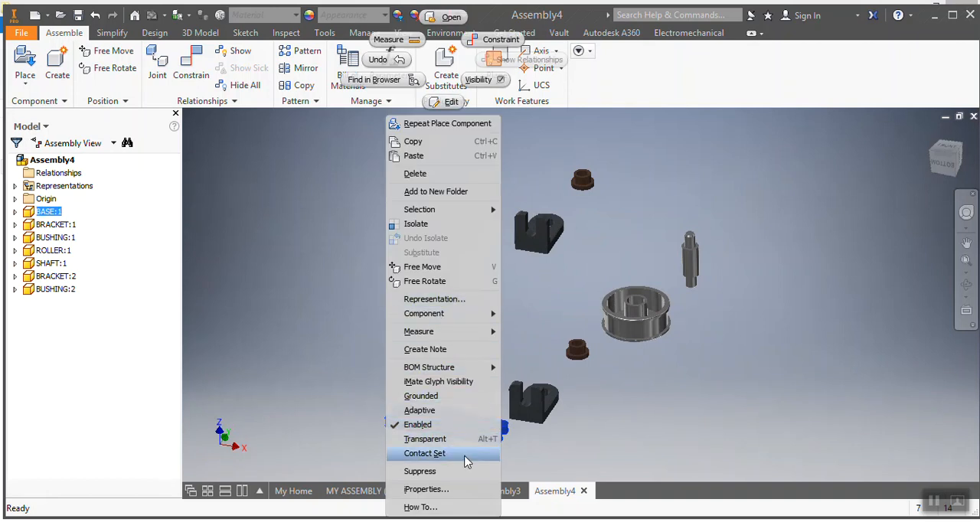
pyautogui.click(427, 412)
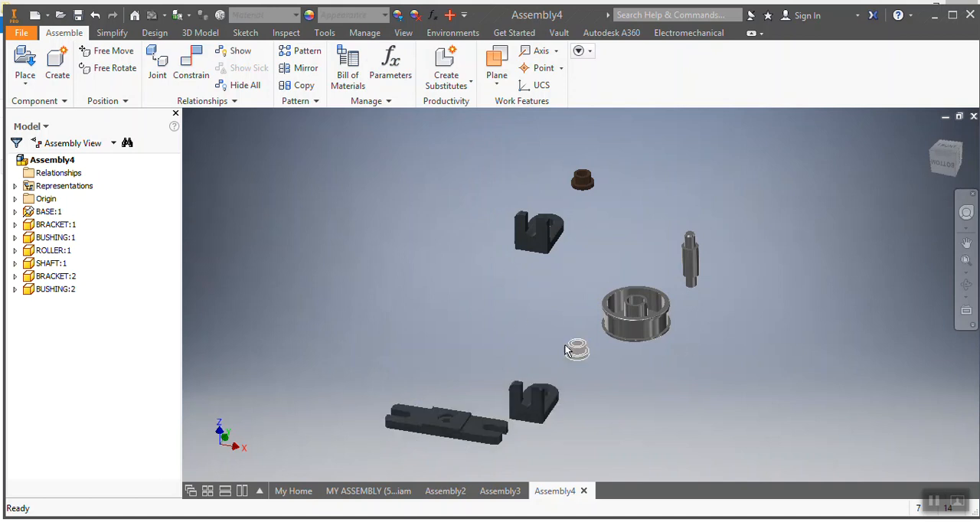
# Step: Drag the bracket, roller and shaft to new positions so the parts are spread apart
pyautogui.moveTo(531, 404); pyautogui.dragTo(563, 414)
pyautogui.moveTo(622, 319); pyautogui.dragTo(628, 386)
pyautogui.moveTo(688, 251); pyautogui.dragTo(696, 326)
pyautogui.click(504, 423)
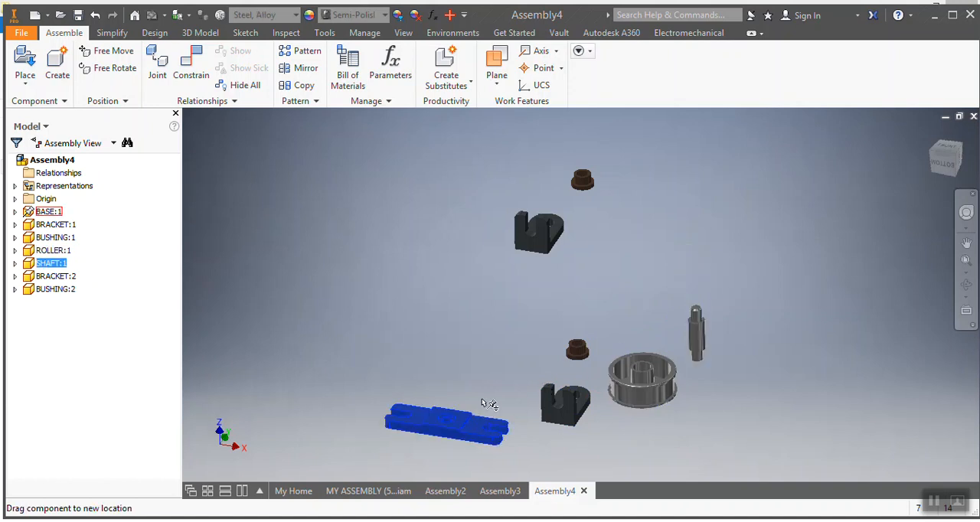
pyautogui.click(456, 314)
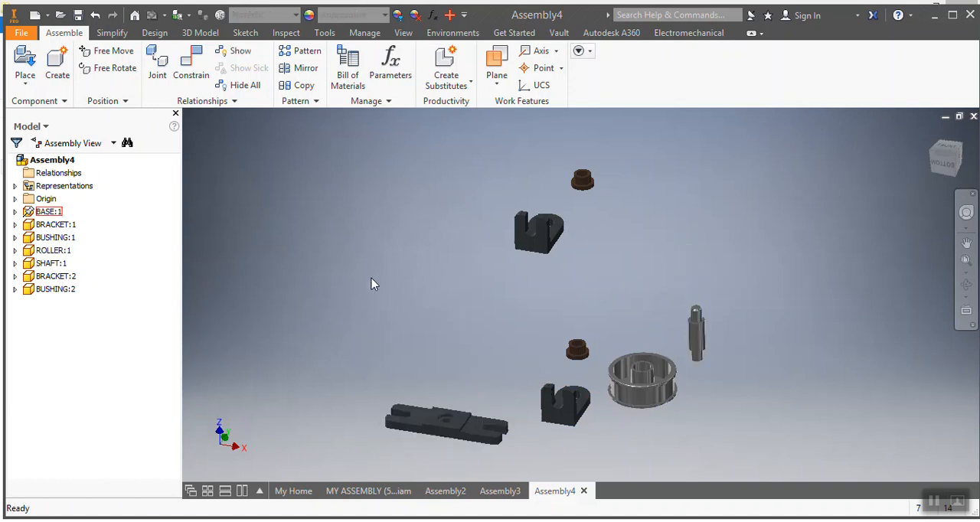
# Step: Add a flush constraint between the end face of a bracket and the slotted end face of the base
pyautogui.click(189, 78)
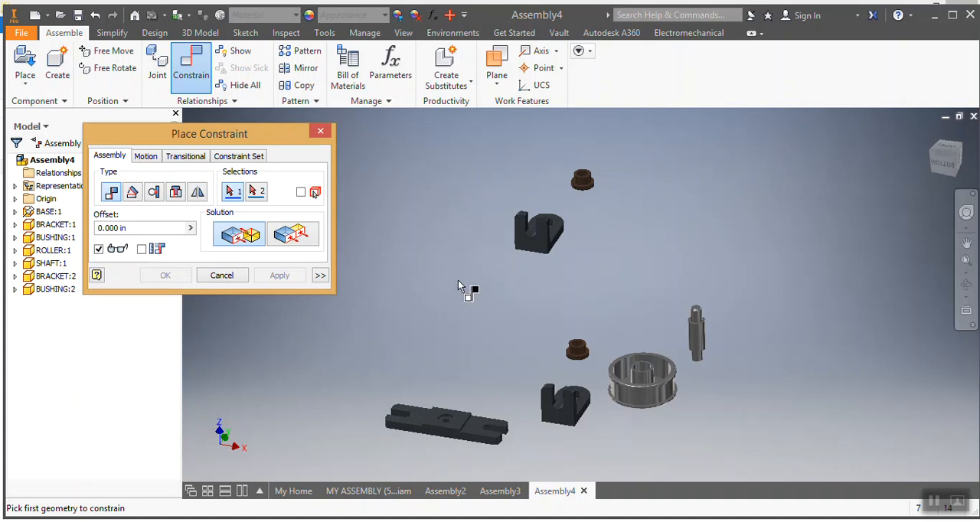
pyautogui.click(289, 242)
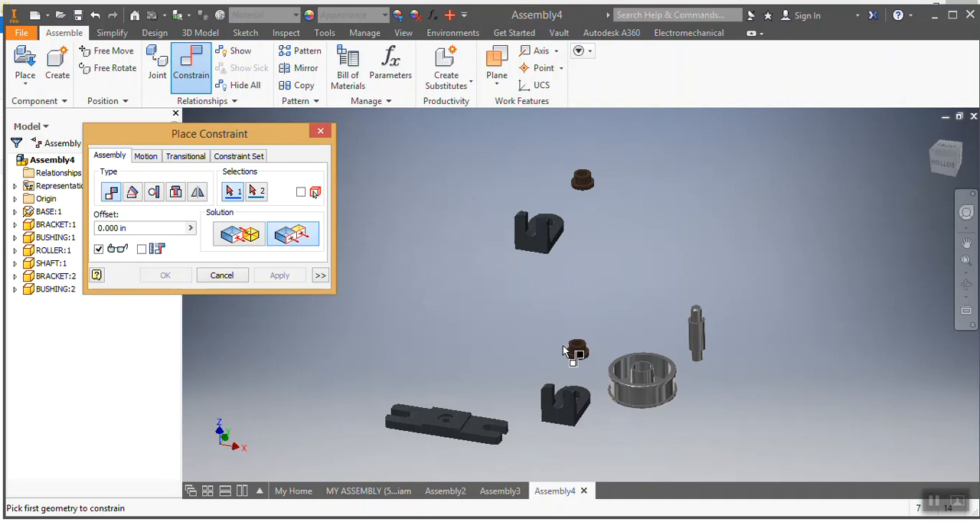
pyautogui.scroll(-3, 558, 405)
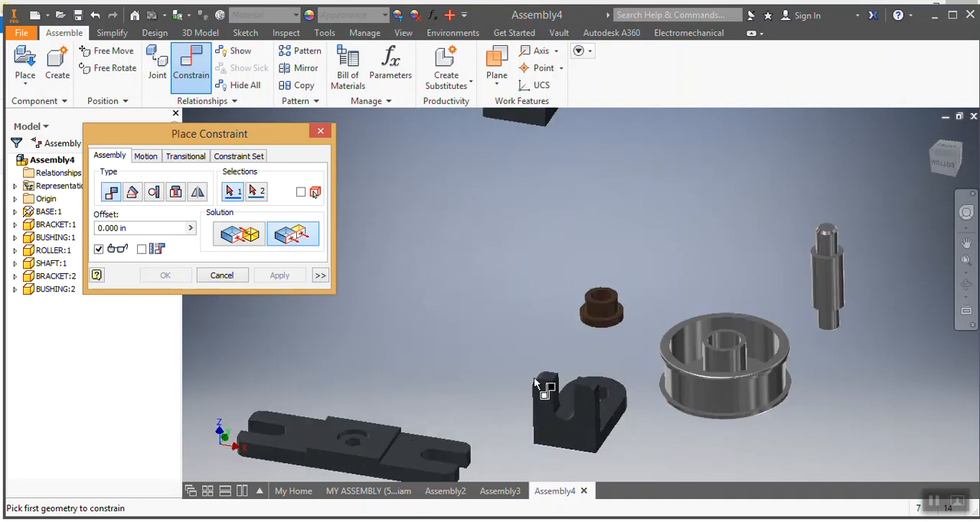
pyautogui.click(550, 379)
pyautogui.scroll(-2, 536, 391)
pyautogui.scroll(5, 519, 404)
pyautogui.scroll(-3, 498, 433)
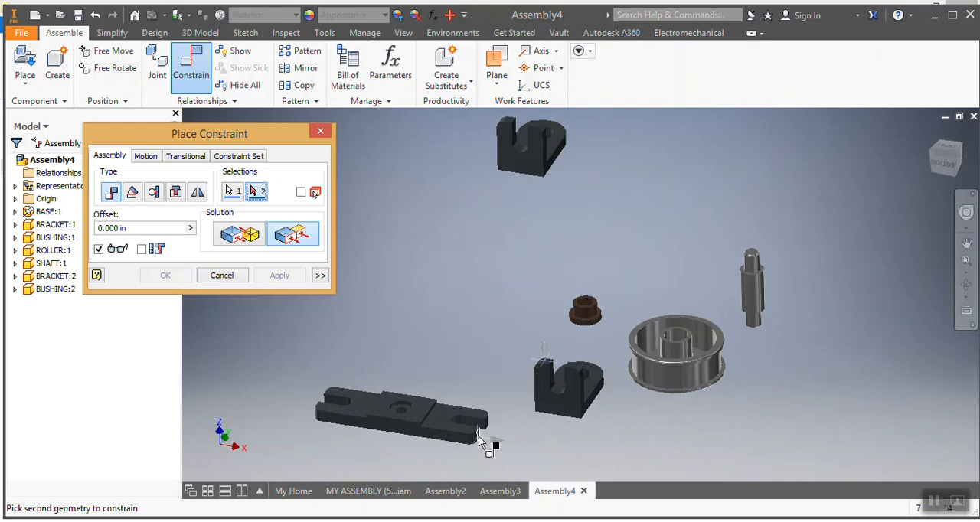
pyautogui.scroll(-3, 496, 435)
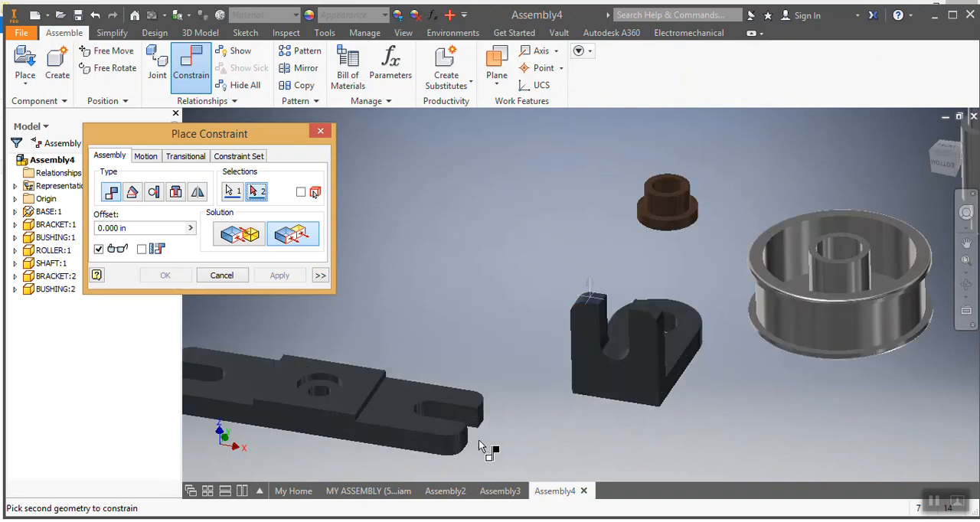
pyautogui.click(465, 439)
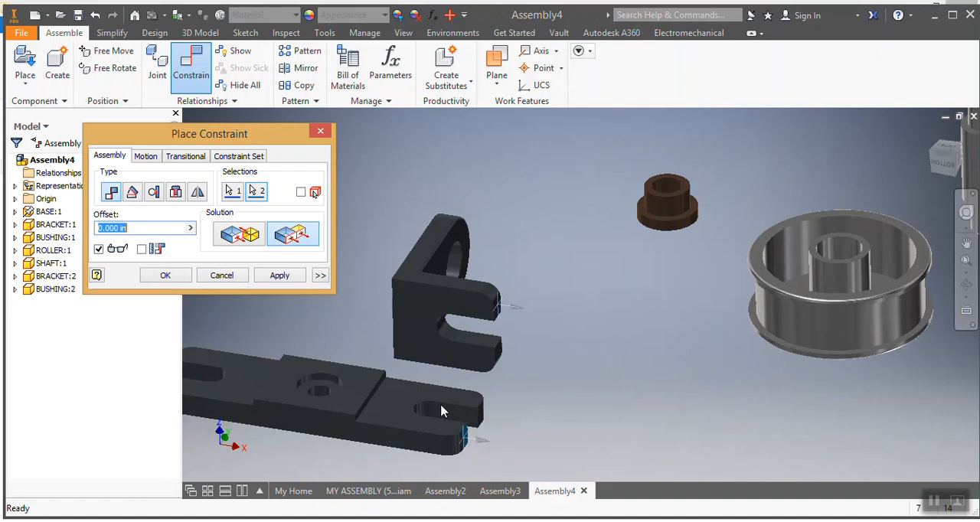
pyautogui.click(294, 278)
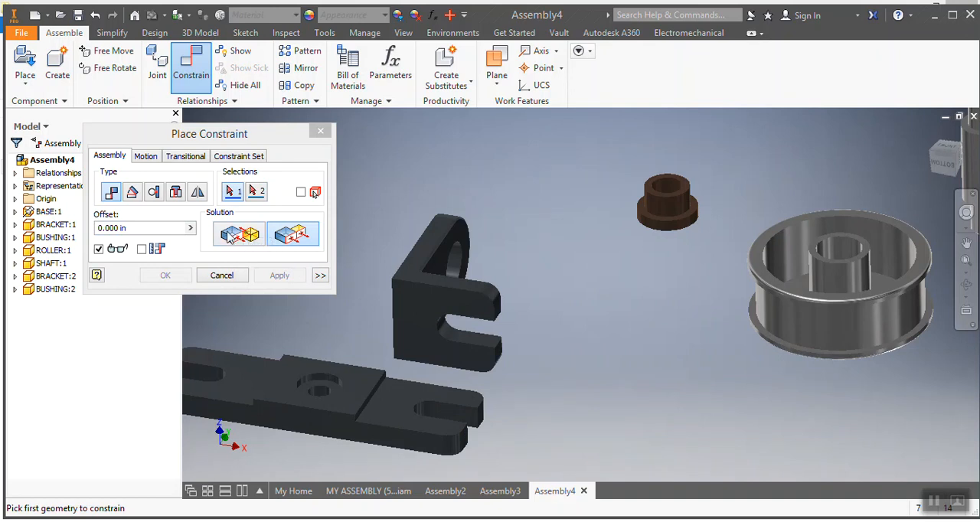
# Step: Add a mate constraint between the underside of the first bracket's foot and the top face of the base's slotted end
pyautogui.click(241, 235)
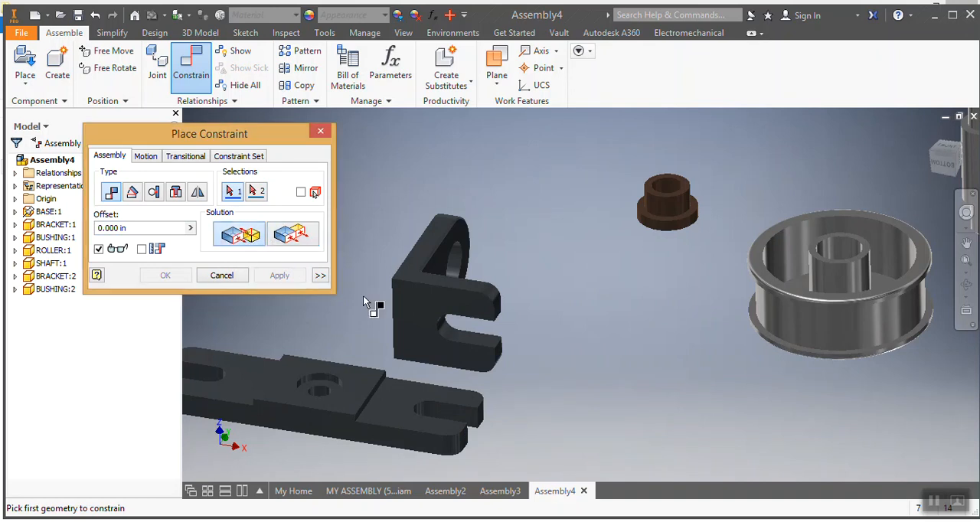
pyautogui.click(423, 309)
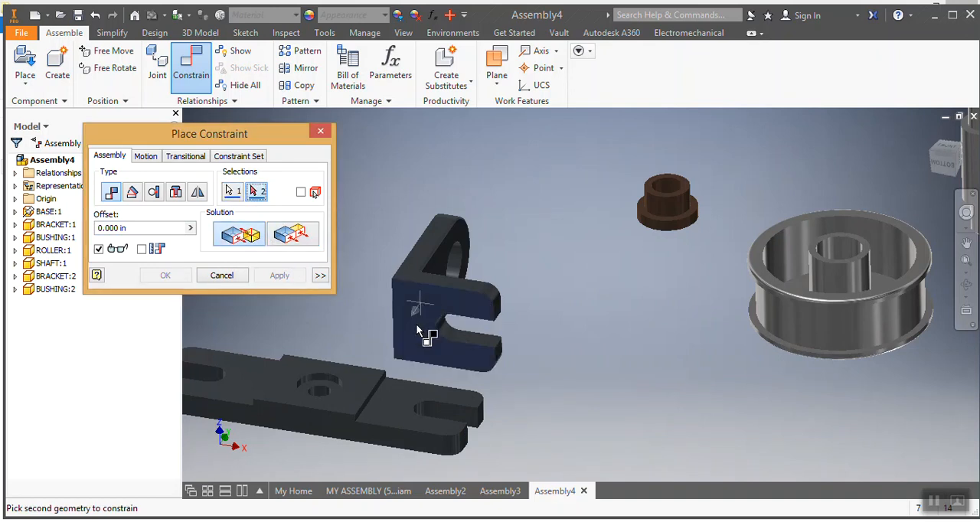
pyautogui.click(396, 412)
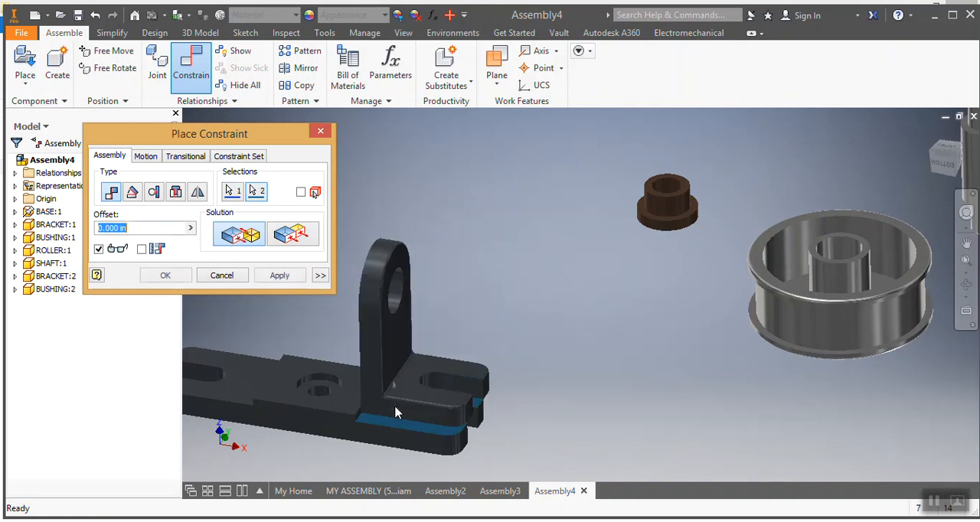
pyautogui.click(270, 281)
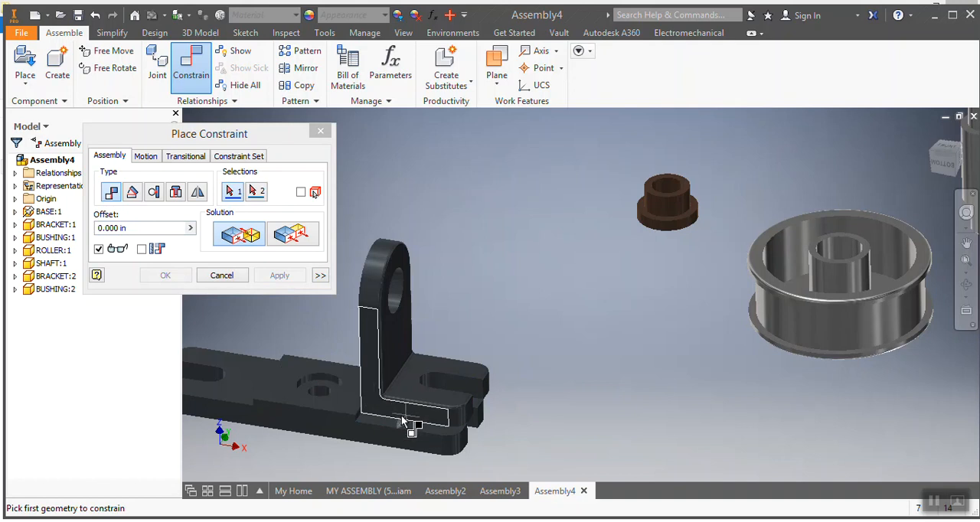
# Step: Add a flush constraint between the bracket's side face and the matching side face of the base
pyautogui.click(295, 235)
pyautogui.click(398, 414)
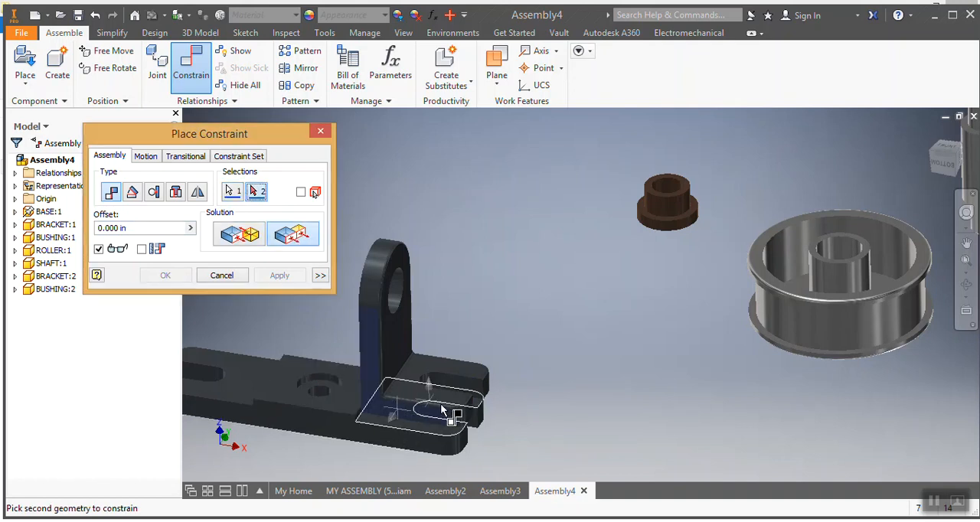
pyautogui.click(400, 443)
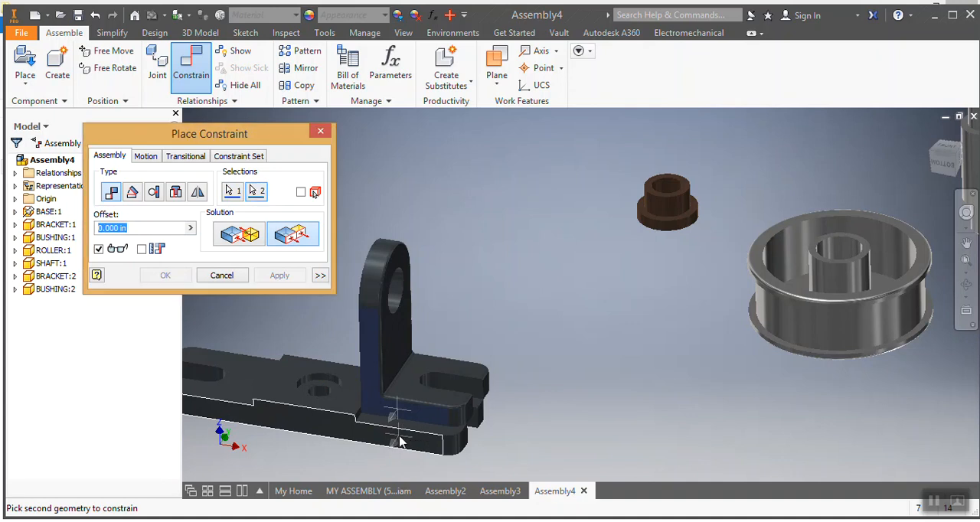
pyautogui.click(270, 277)
# Step: Mate the underside of the second bracket's foot to the top face of the base's other slotted end
pyautogui.scroll(-3, 289, 338)
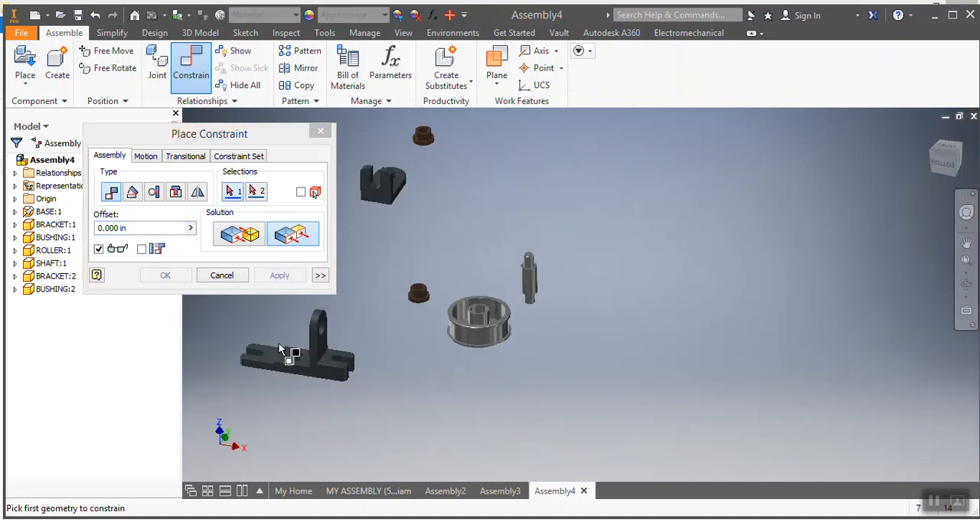
pyautogui.scroll(1, 234, 341)
pyautogui.scroll(-2, 247, 352)
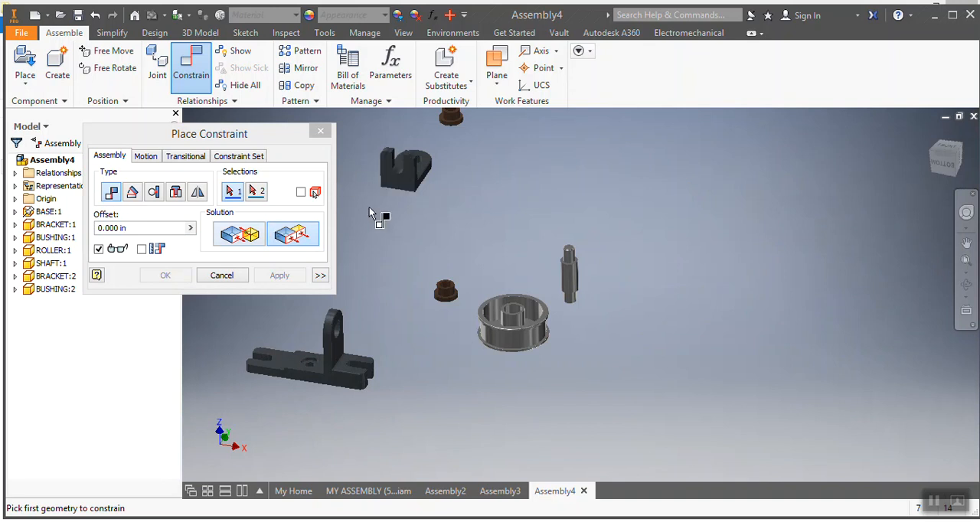
pyautogui.click(236, 237)
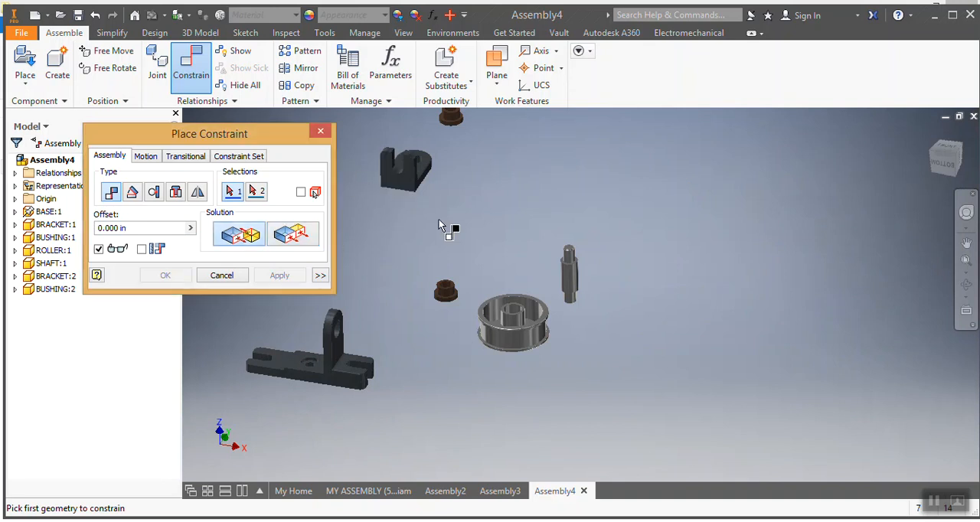
pyautogui.click(403, 188)
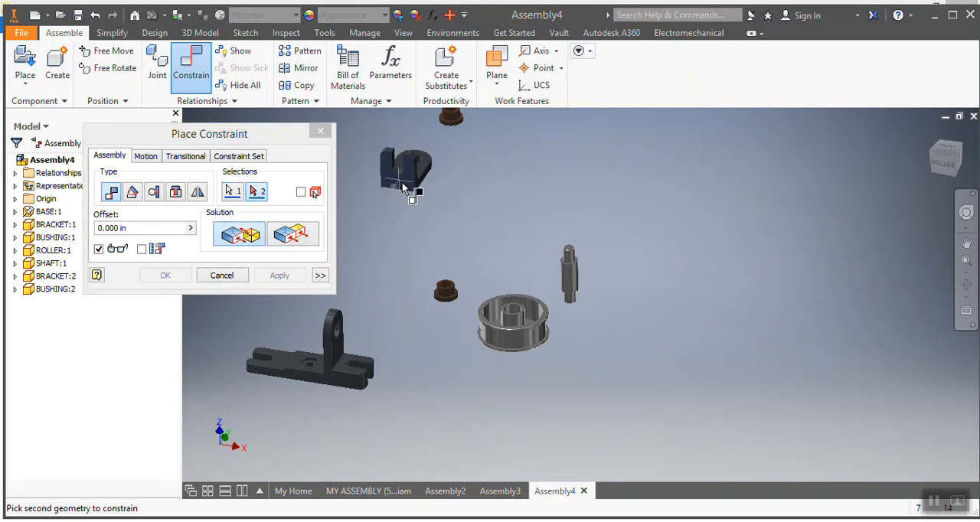
pyautogui.click(279, 371)
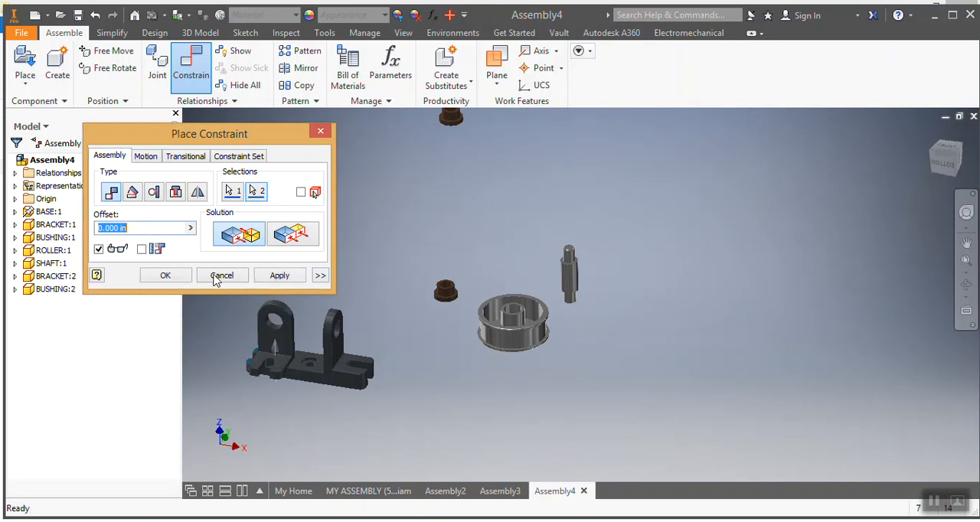
pyautogui.click(280, 276)
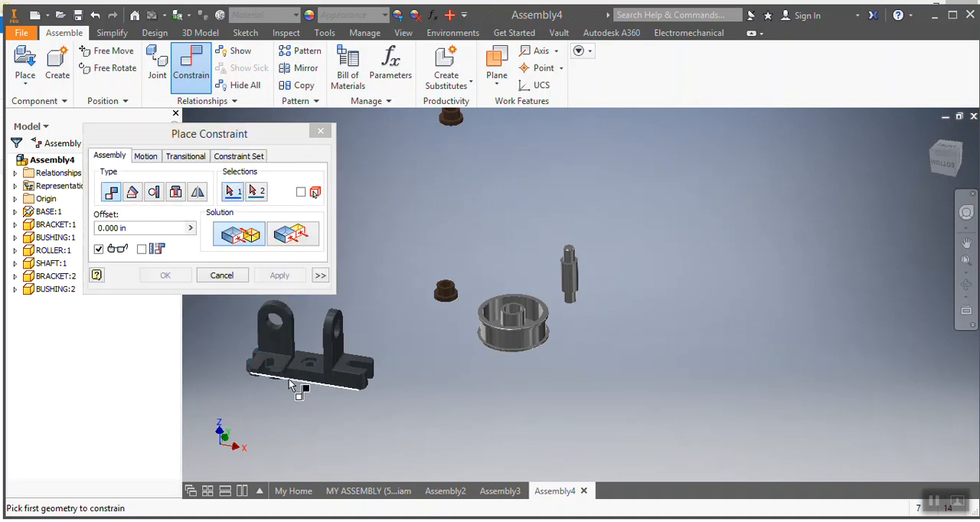
# Step: Make the second bracket's side face flush with the long side face of the base
pyautogui.scroll(3, 291, 387)
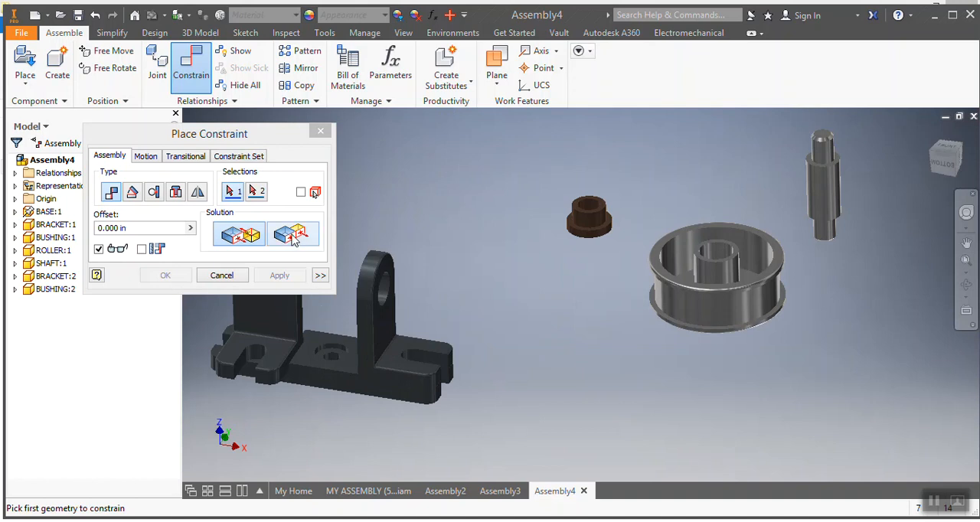
pyautogui.click(294, 238)
pyautogui.click(287, 375)
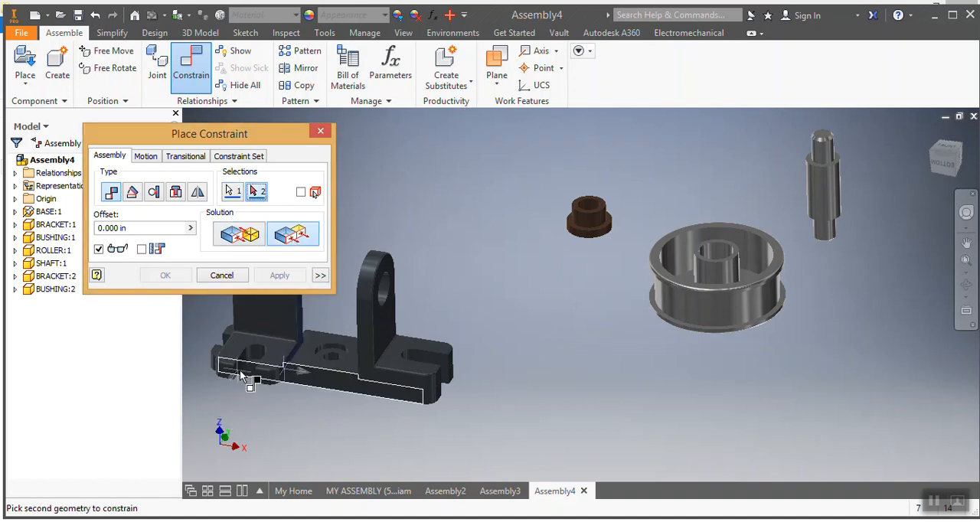
pyautogui.click(247, 374)
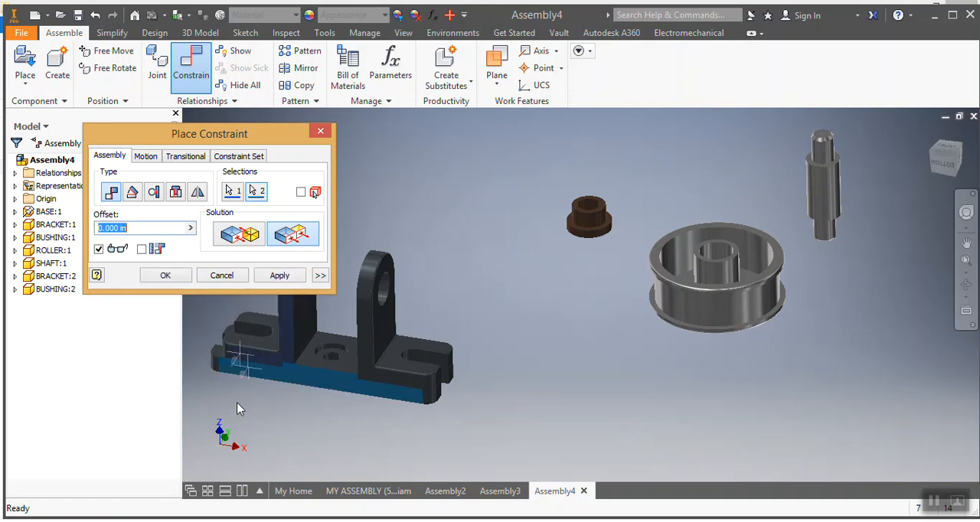
pyautogui.scroll(3, 221, 371)
pyautogui.scroll(-4, 220, 371)
pyautogui.click(286, 276)
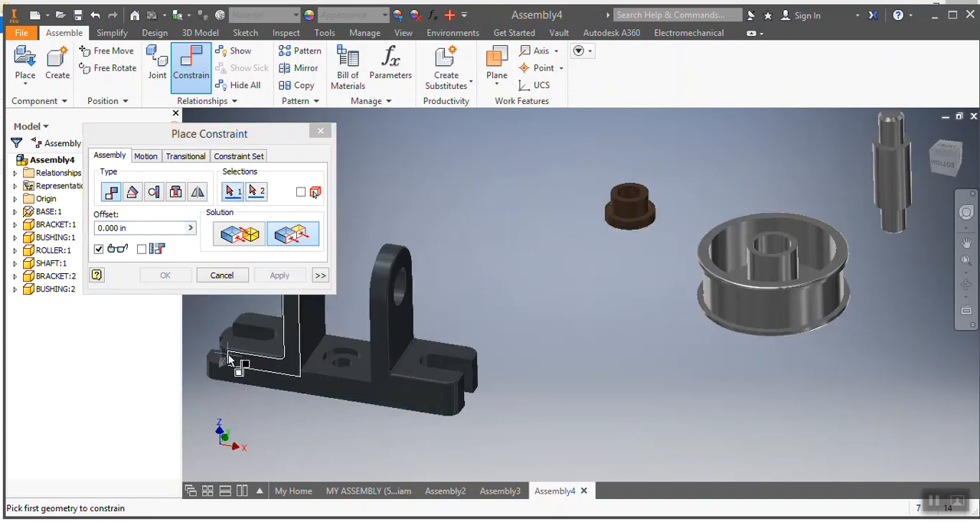
# Step: Add a flush constraint between the second bracket's end face and the base's slotted end face
pyautogui.scroll(3, 264, 358)
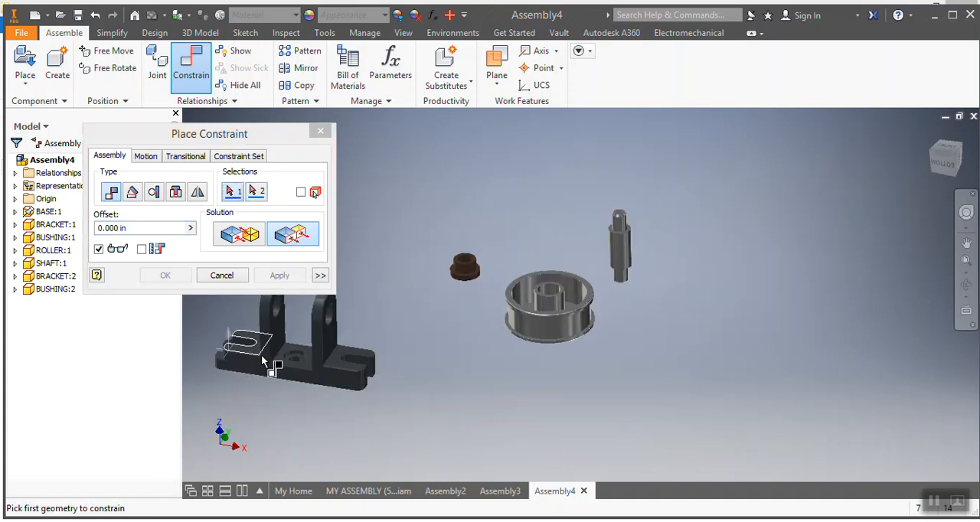
pyautogui.click(946, 157)
pyautogui.scroll(-3, 229, 360)
pyautogui.scroll(1, 230, 360)
pyautogui.scroll(-5, 218, 345)
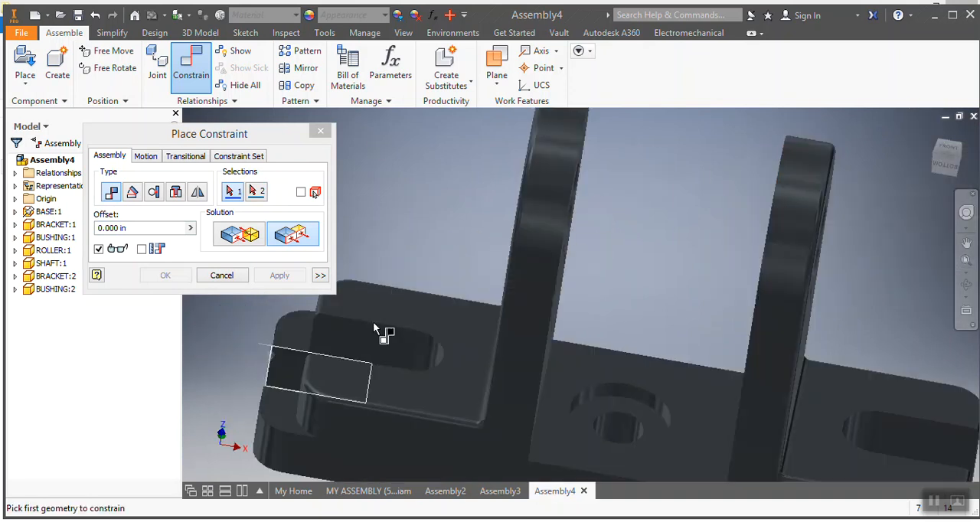
pyautogui.click(972, 165)
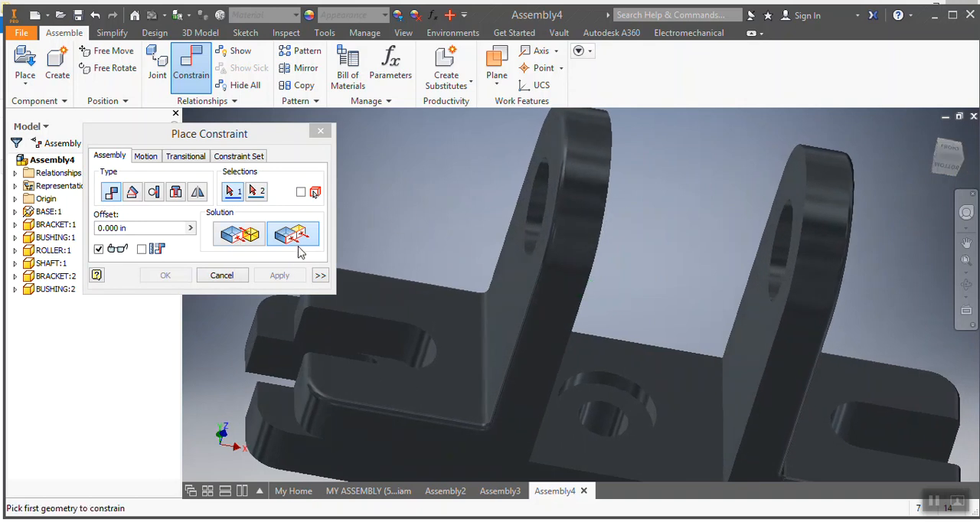
pyautogui.click(297, 395)
pyautogui.click(260, 413)
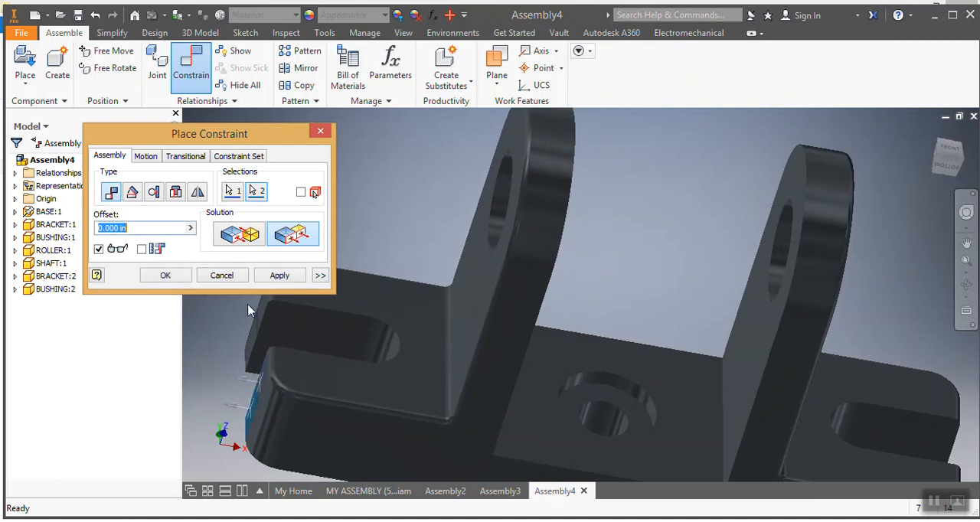
pyautogui.click(279, 276)
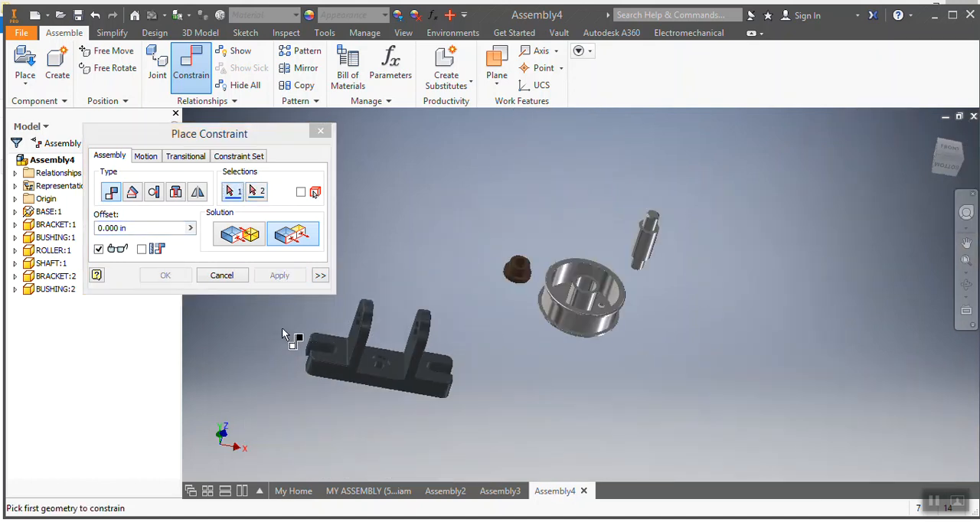
# Step: Mate the bushing's axis to the hole axis of the first bracket, then close the constraint dialog
pyautogui.scroll(3, 281, 333)
pyautogui.scroll(-4, 279, 331)
pyautogui.scroll(3, 279, 332)
pyautogui.scroll(-3, 278, 335)
pyautogui.scroll(-3, 304, 337)
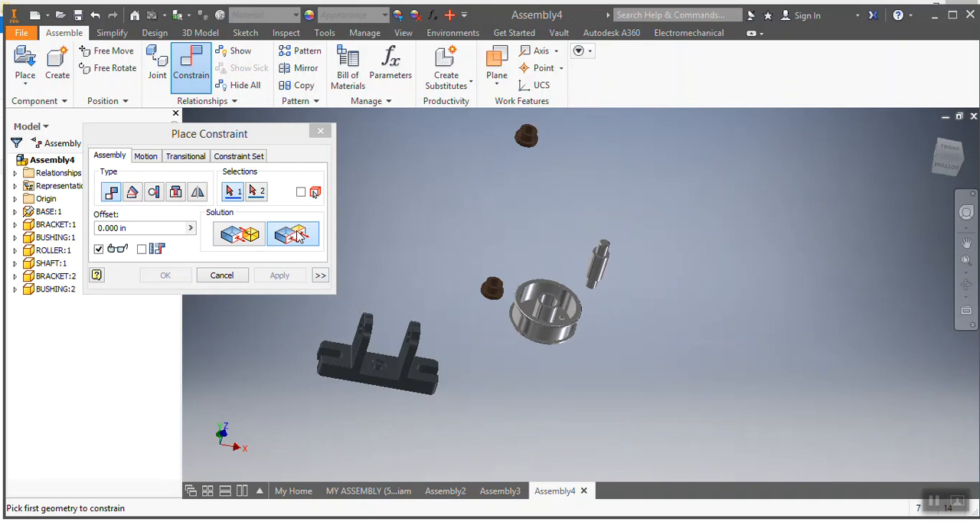
pyautogui.click(254, 240)
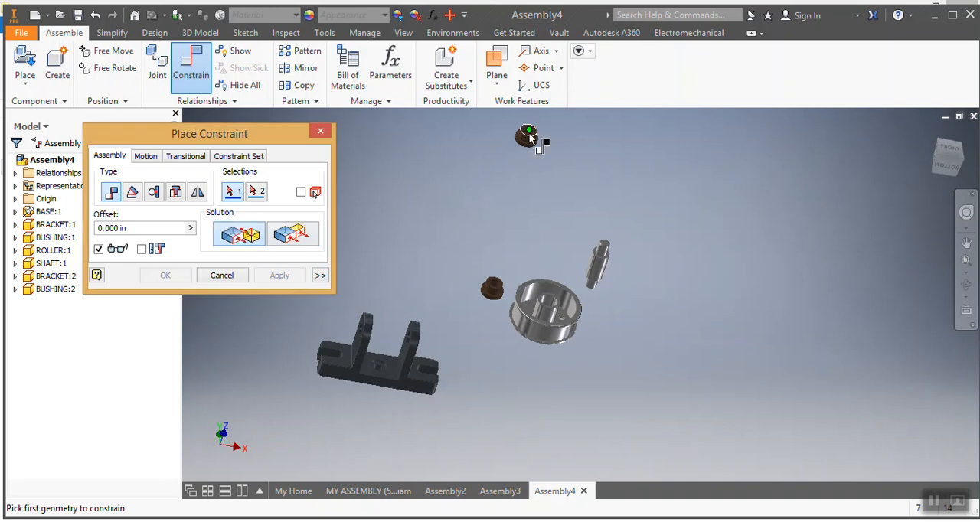
pyautogui.scroll(3, 528, 134)
pyautogui.click(534, 140)
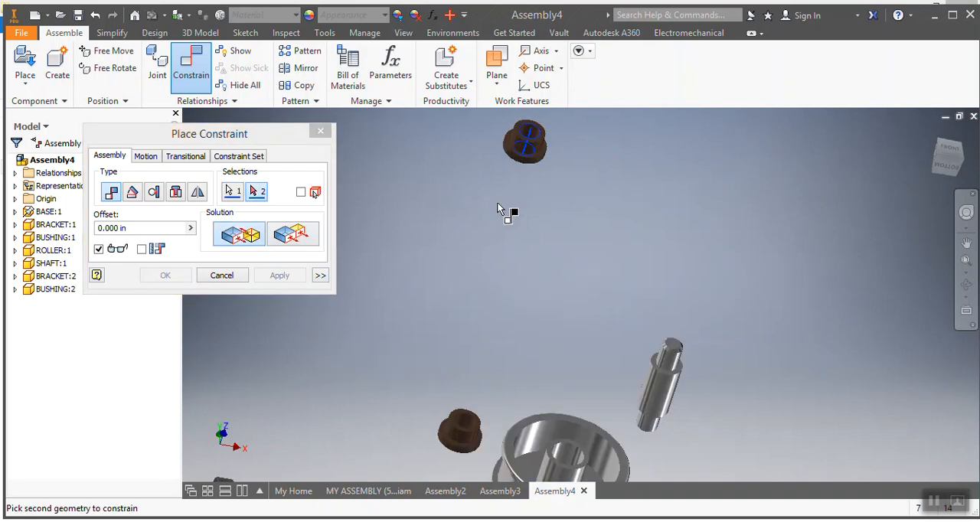
pyautogui.scroll(-3, 501, 226)
pyautogui.scroll(3, 386, 306)
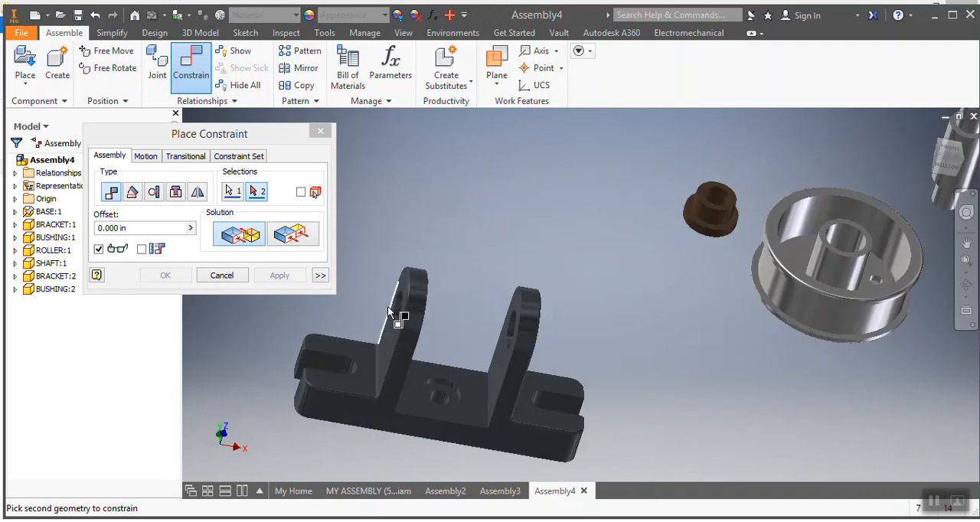
pyautogui.scroll(2, 399, 314)
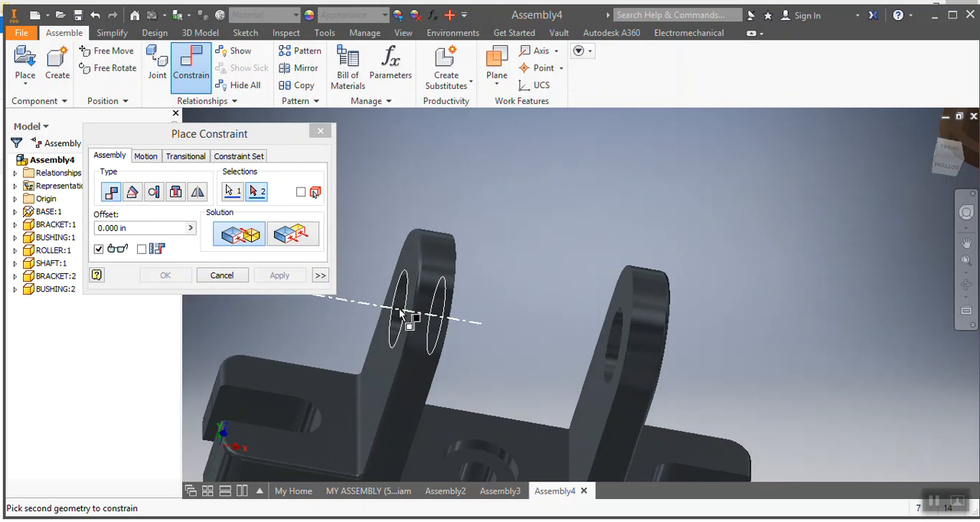
pyautogui.click(399, 314)
pyautogui.click(264, 281)
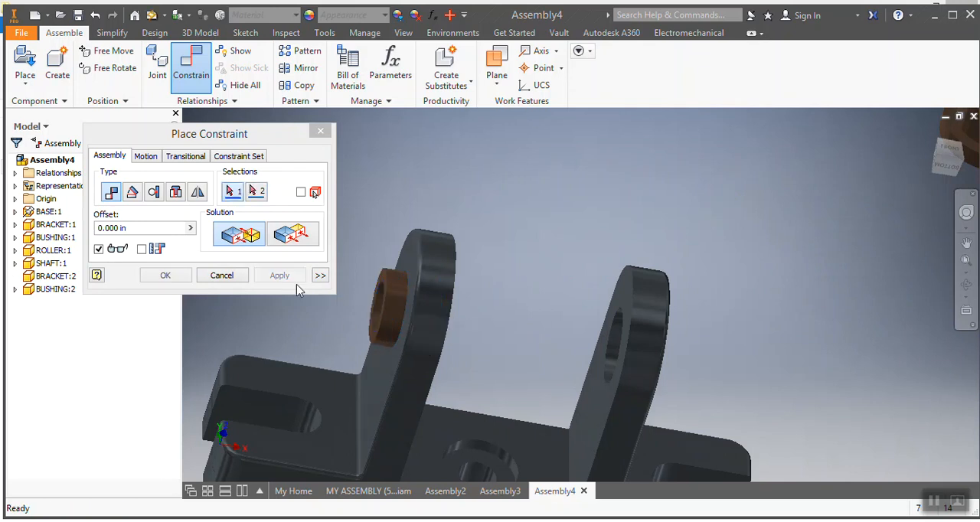
pyautogui.click(320, 131)
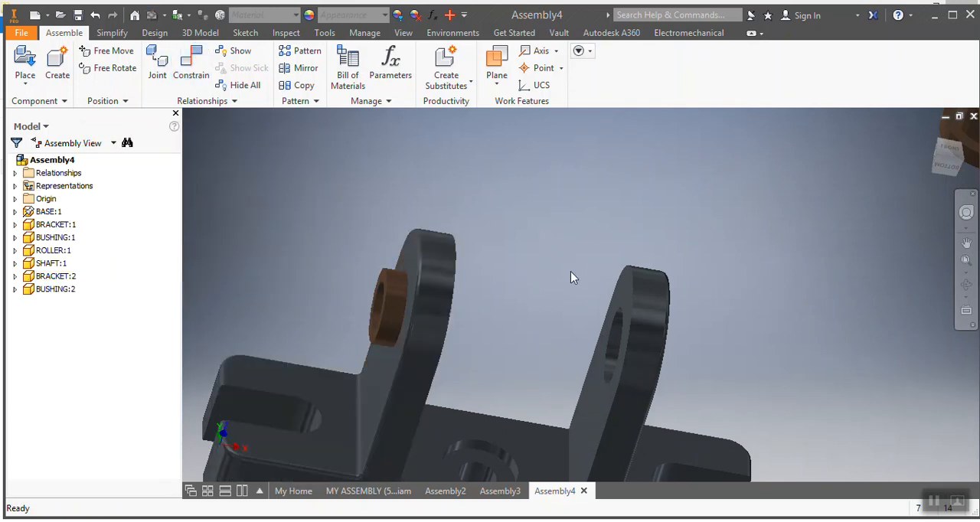
# Step: Slide the bushing along the bracket hole so it projects toward the inner side between the brackets
pyautogui.scroll(-3, 529, 302)
pyautogui.moveTo(962, 165); pyautogui.dragTo(952, 166)
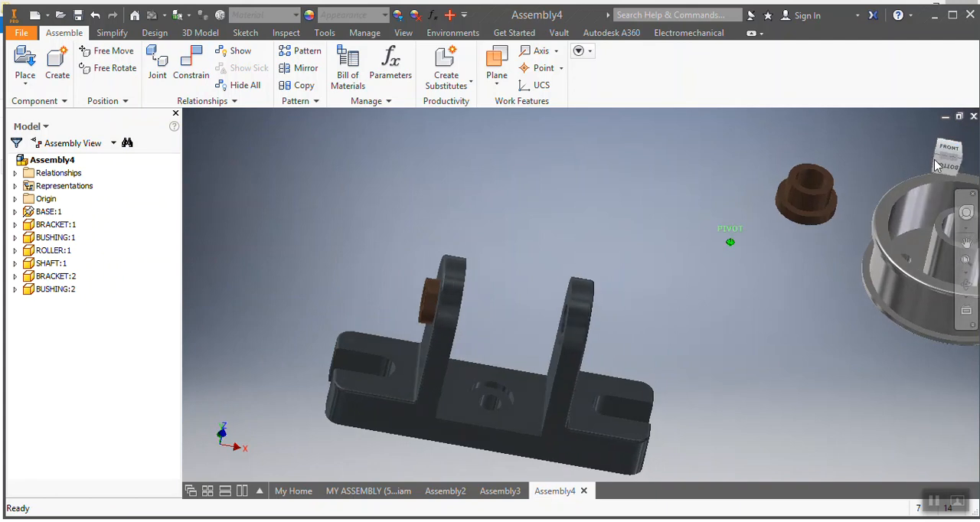
pyautogui.rightClick(896, 165)
pyautogui.click(630, 200)
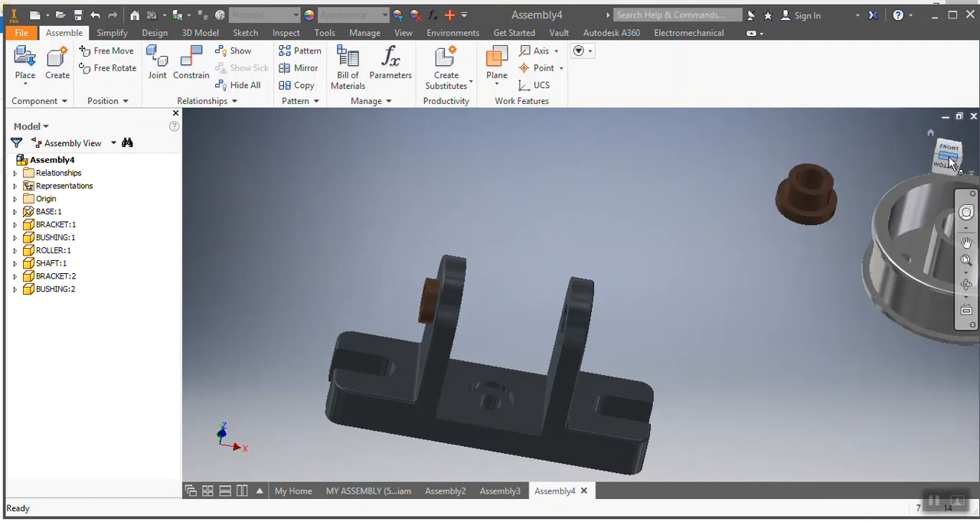
pyautogui.click(949, 158)
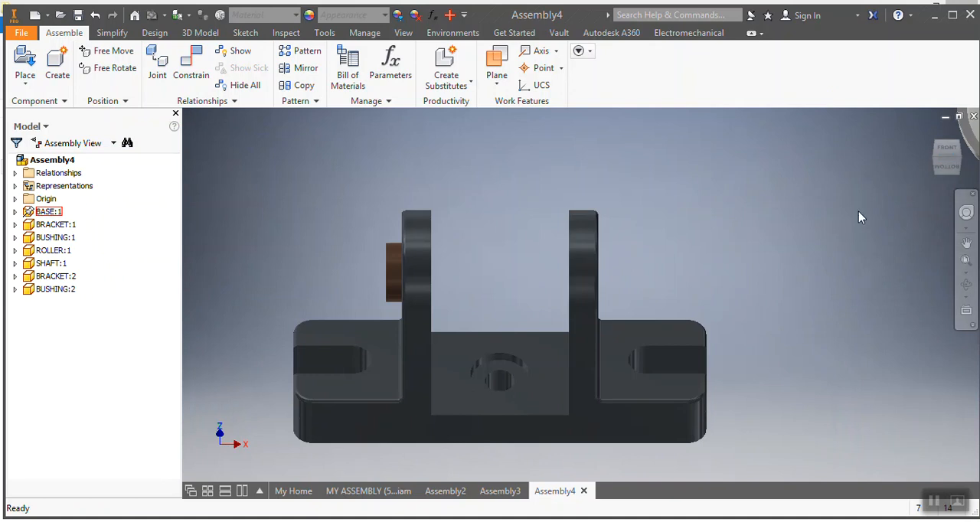
pyautogui.moveTo(947, 167); pyautogui.dragTo(859, 159)
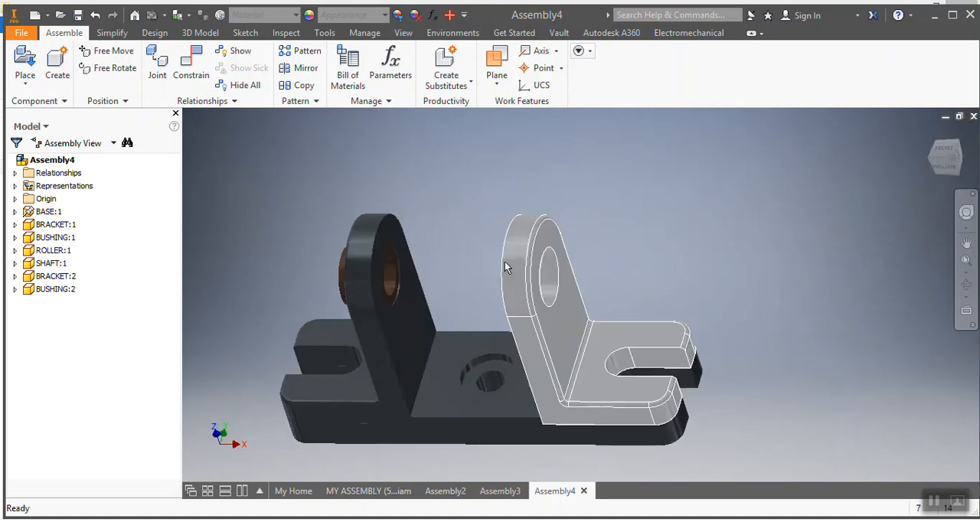
pyautogui.scroll(-3, 389, 298)
pyautogui.moveTo(395, 302); pyautogui.dragTo(473, 313)
pyautogui.click(550, 230)
pyautogui.scroll(5, 553, 246)
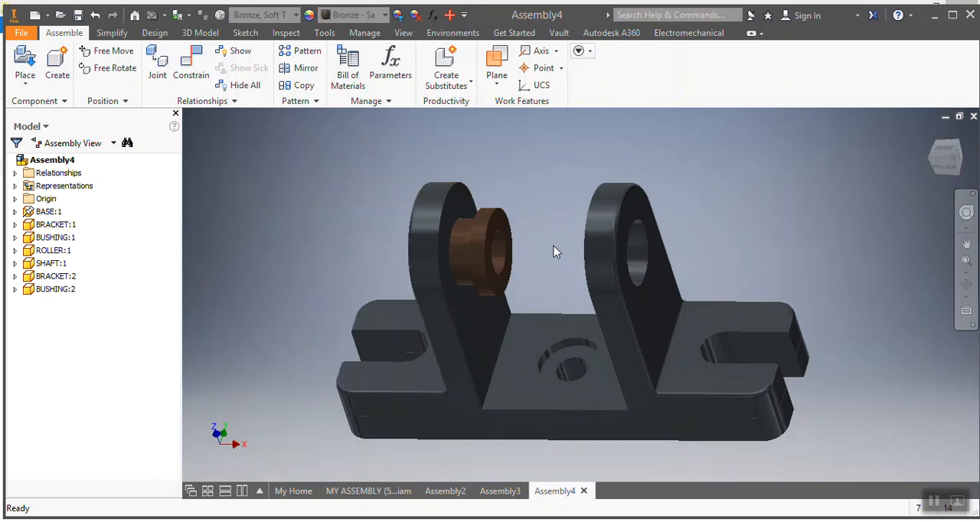
pyautogui.click(953, 159)
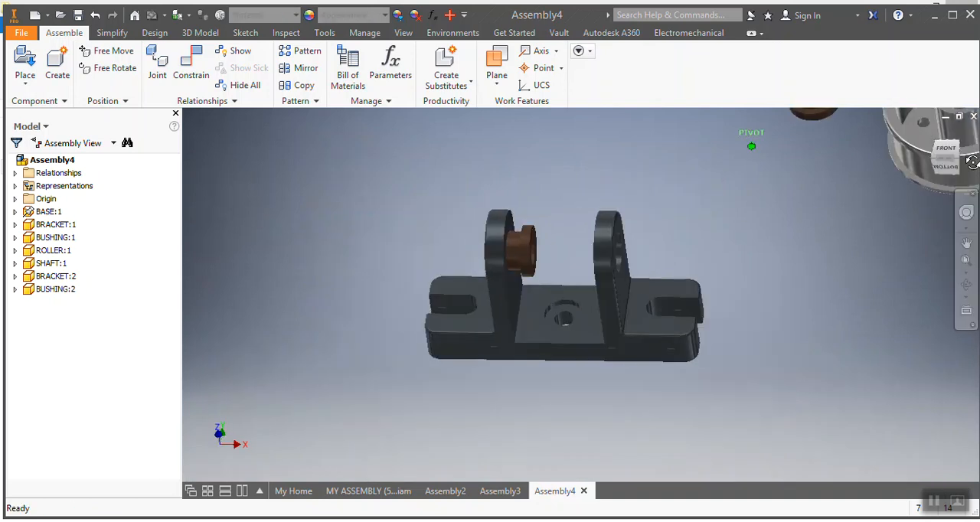
pyautogui.click(936, 165)
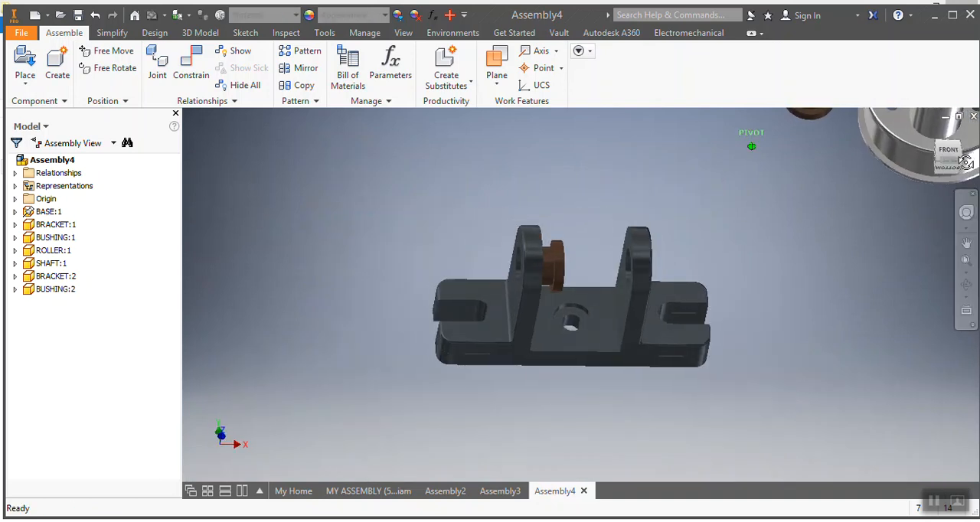
# Step: Open Place Constraint and mate the first bushing's flange face against the side face of the first bracket
pyautogui.scroll(-5, 606, 266)
pyautogui.click(190, 67)
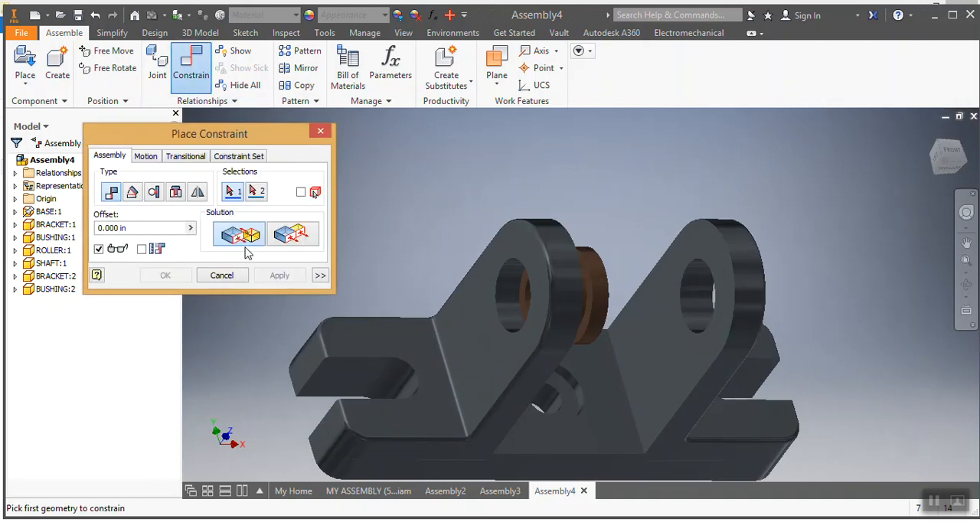
pyautogui.scroll(-3, 591, 339)
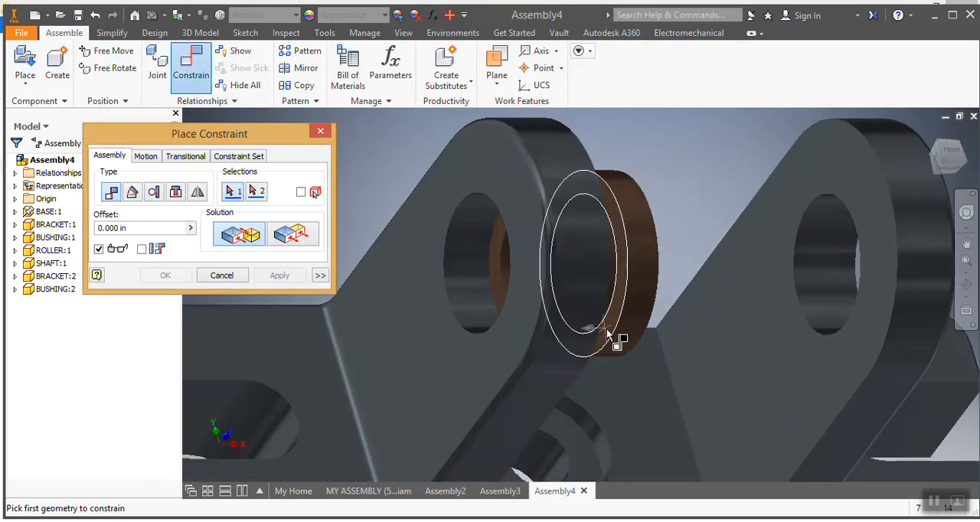
pyautogui.click(618, 339)
pyautogui.scroll(5, 711, 346)
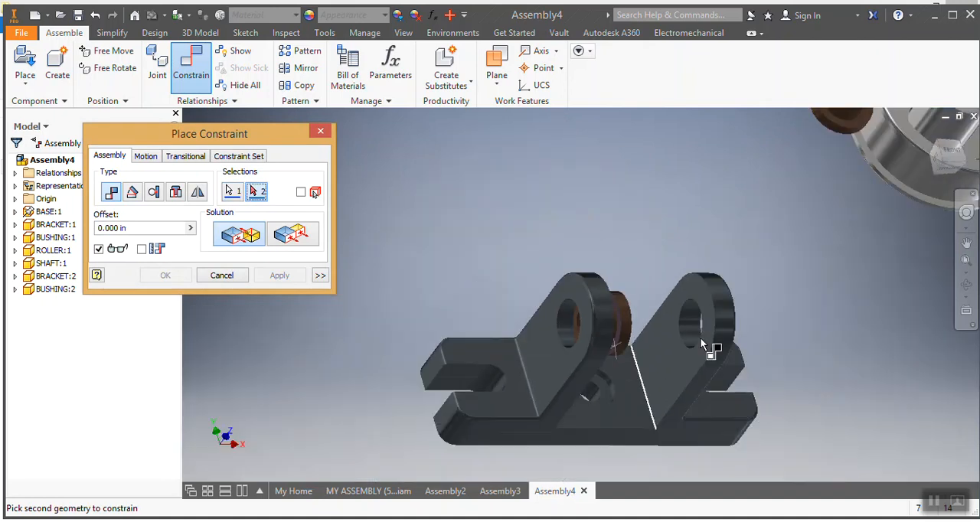
pyautogui.click(950, 161)
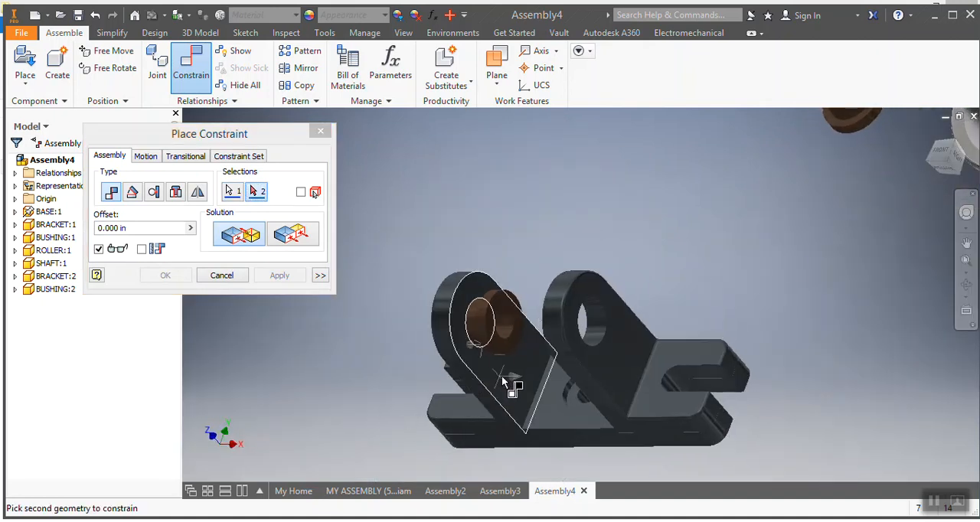
pyautogui.click(501, 375)
pyautogui.click(277, 279)
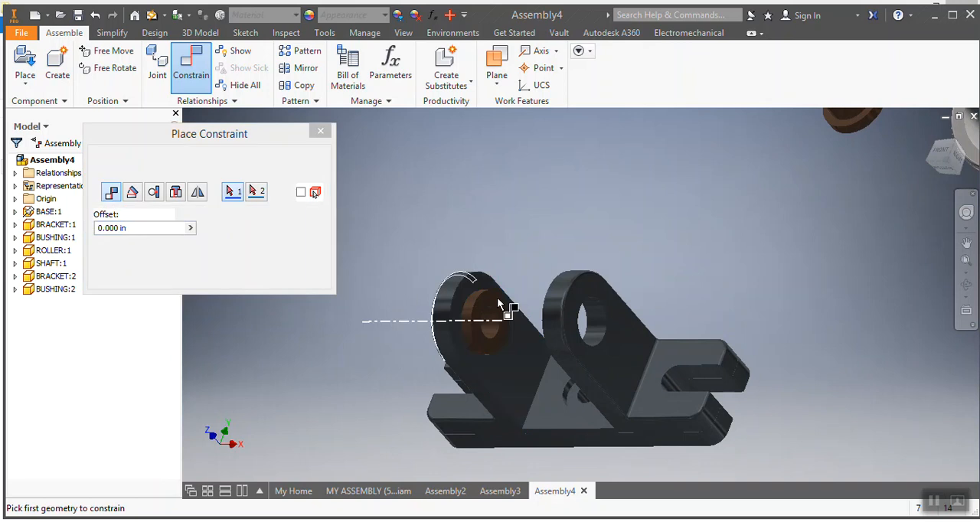
# Step: Align the second bushing's axis with the second bracket's hole axis, close the dialog, and slide the bushing along the hole
pyautogui.click(232, 242)
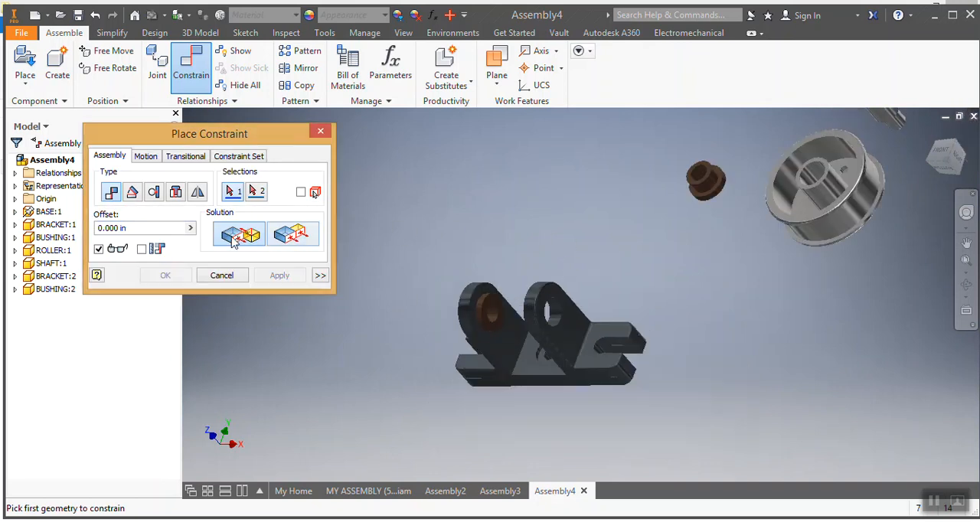
pyautogui.scroll(-3, 684, 197)
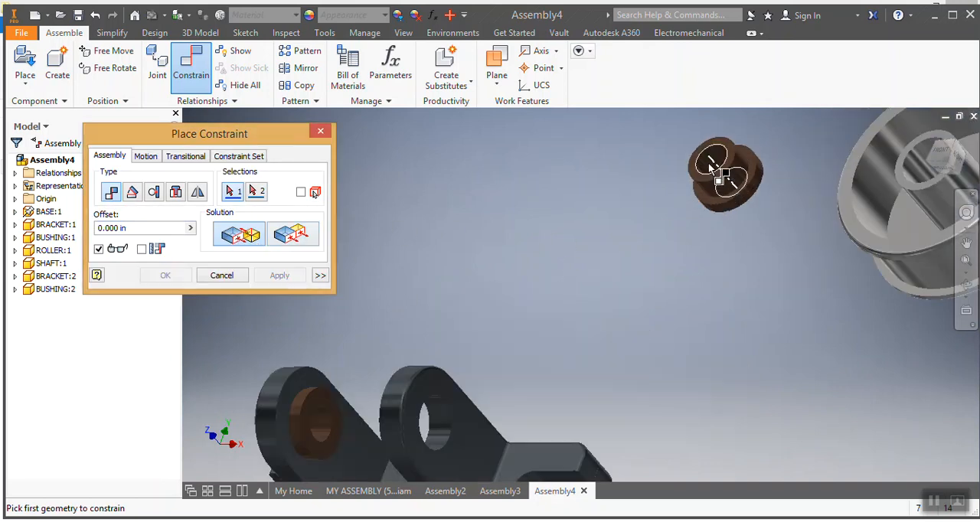
pyautogui.click(715, 172)
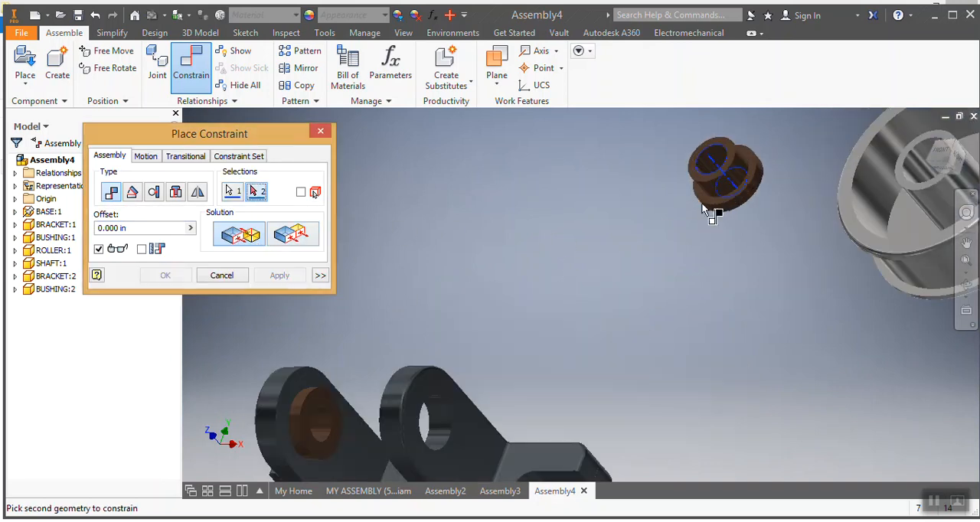
pyautogui.click(435, 423)
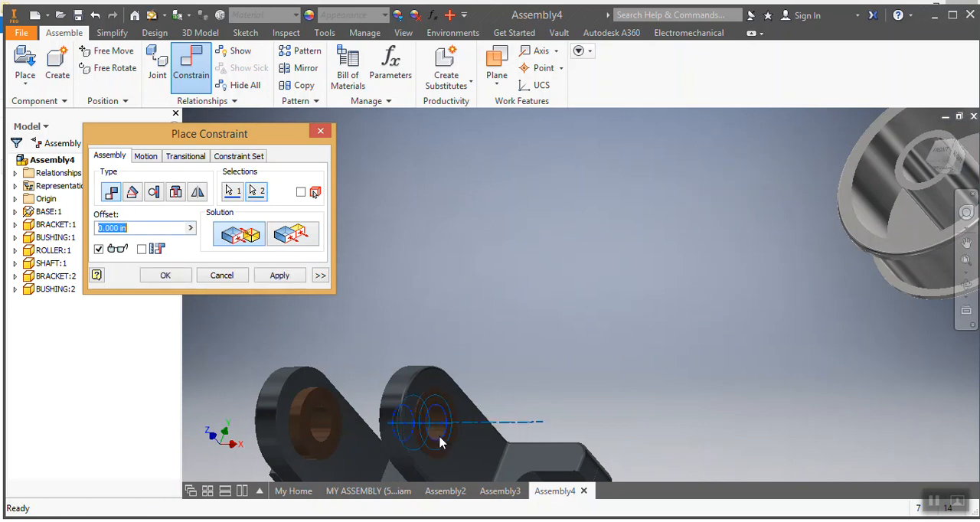
pyautogui.click(276, 278)
pyautogui.press('Escape')
pyautogui.scroll(-3, 478, 279)
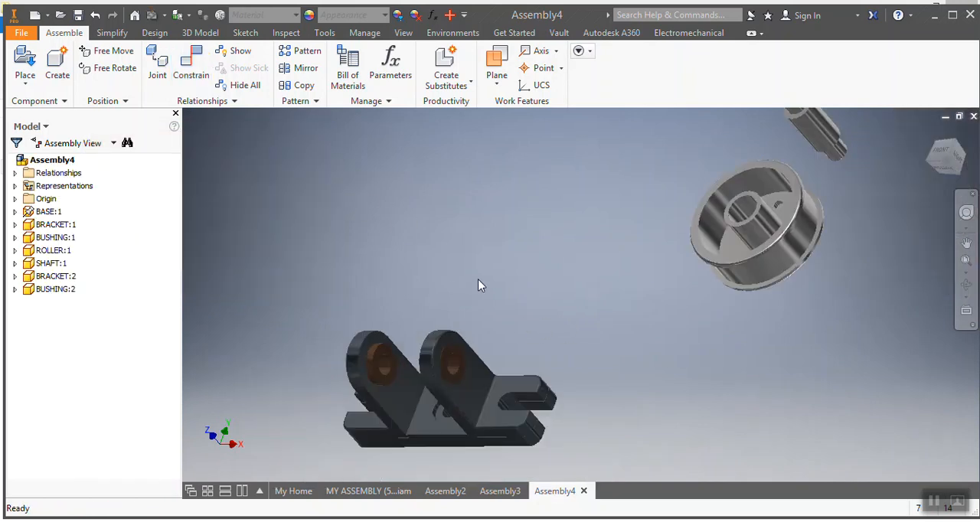
pyautogui.moveTo(453, 379); pyautogui.dragTo(490, 374)
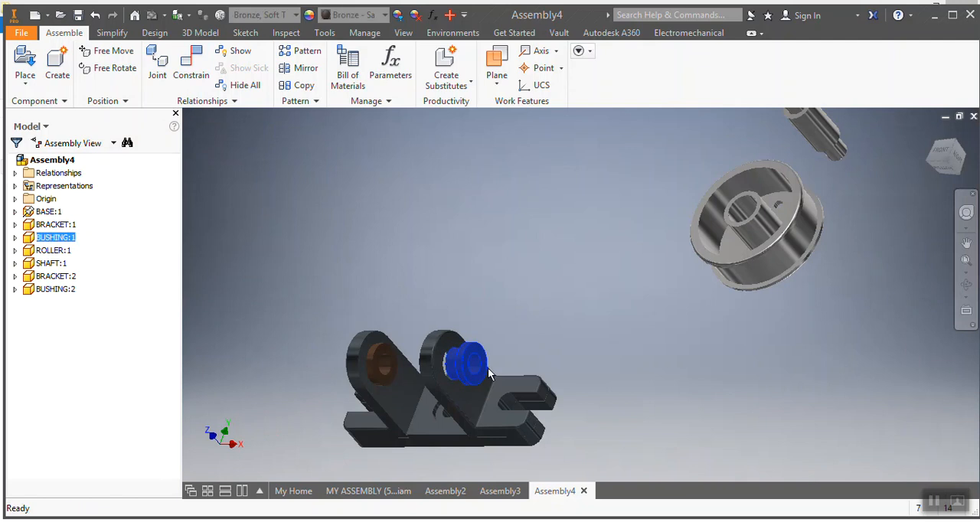
# Step: Mate the second bushing's flange face against the side face of the second bracket
pyautogui.click(889, 213)
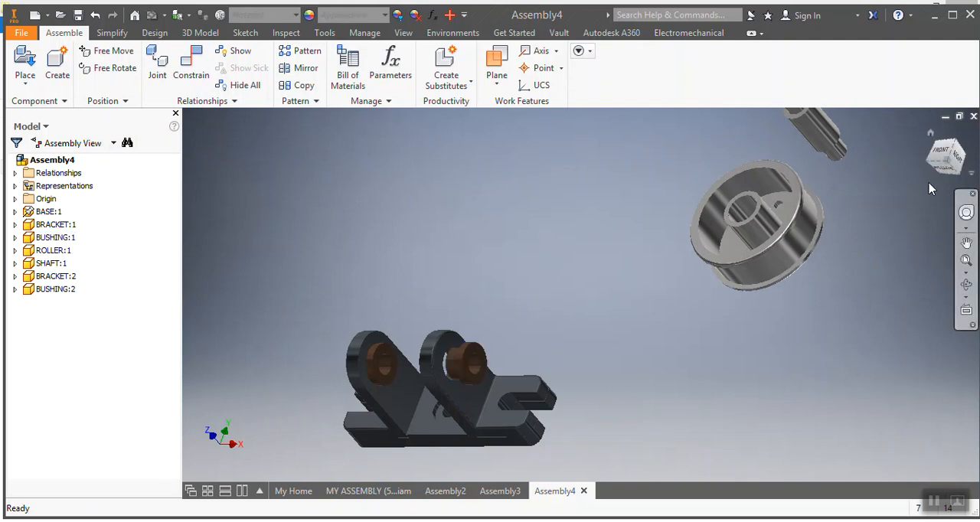
pyautogui.moveTo(947, 167); pyautogui.dragTo(928, 170)
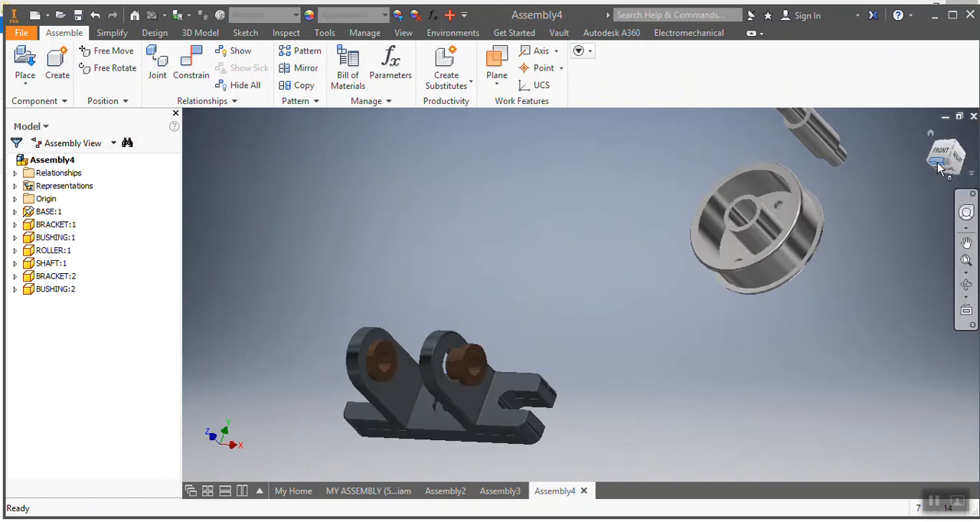
pyautogui.click(939, 164)
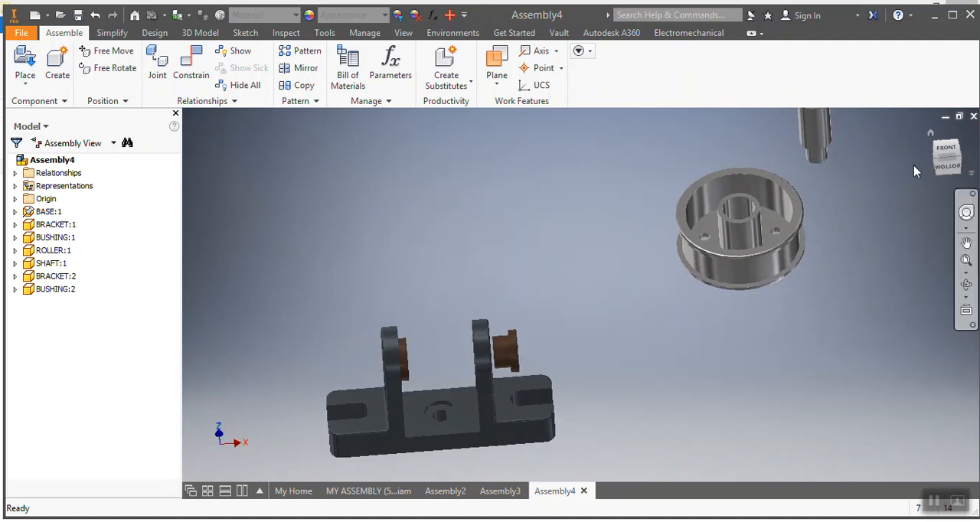
pyautogui.moveTo(938, 161); pyautogui.dragTo(965, 165)
pyautogui.scroll(-3, 605, 343)
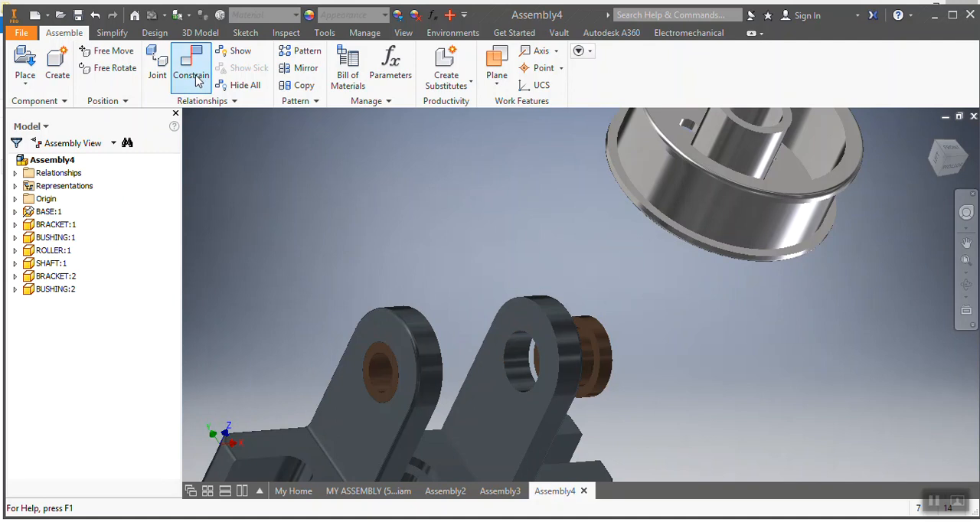
pyautogui.scroll(-3, 590, 393)
pyautogui.click(595, 400)
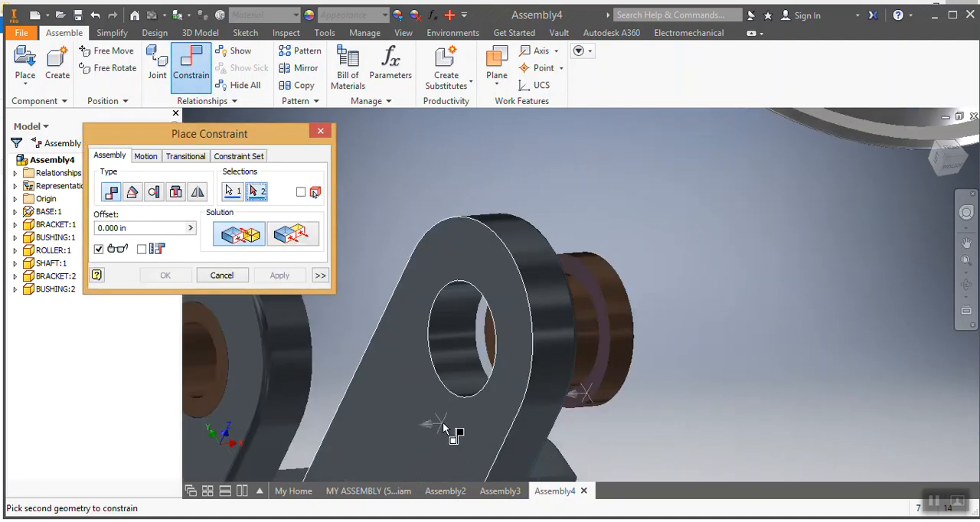
pyautogui.scroll(3, 454, 424)
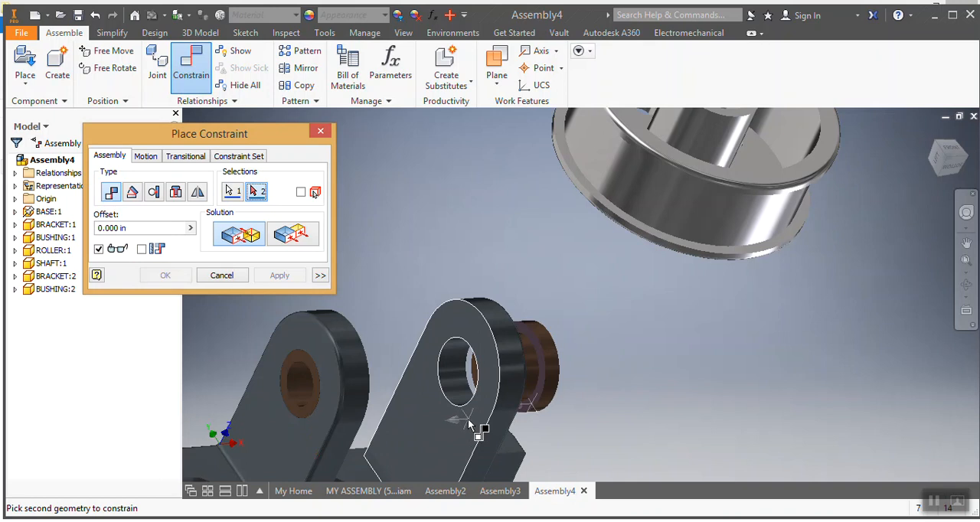
pyautogui.click(470, 420)
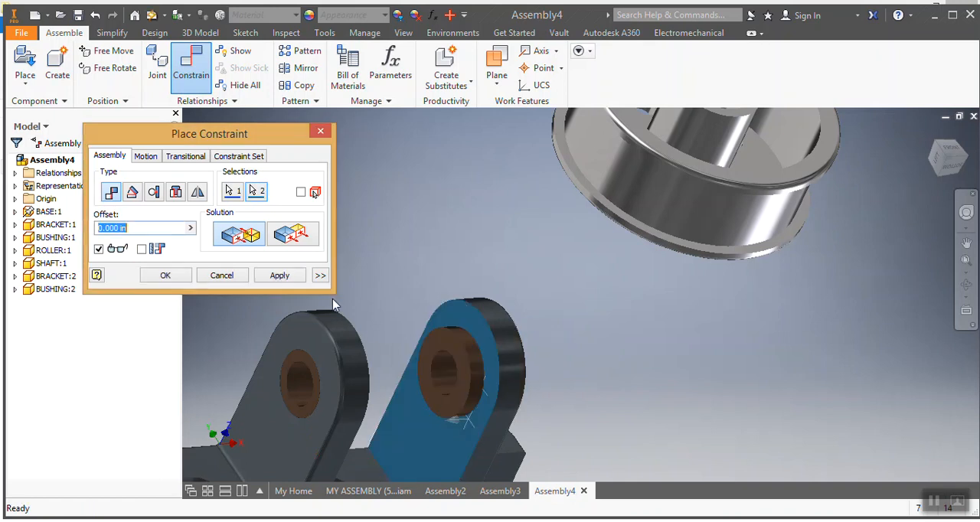
pyautogui.click(277, 276)
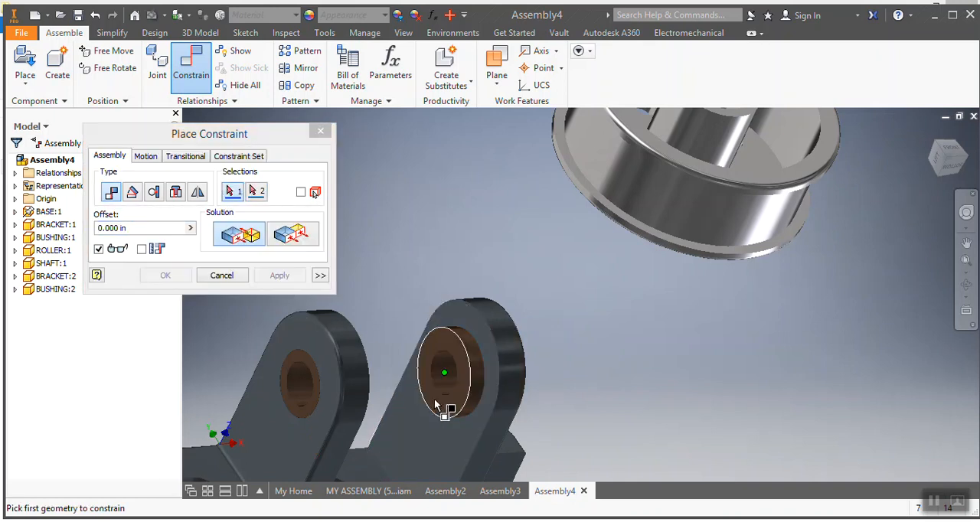
# Step: Mate the shaft's axis to the bushing axis so the shaft runs through both brackets
pyautogui.scroll(3, 377, 402)
pyautogui.click(947, 161)
pyautogui.scroll(2, 367, 361)
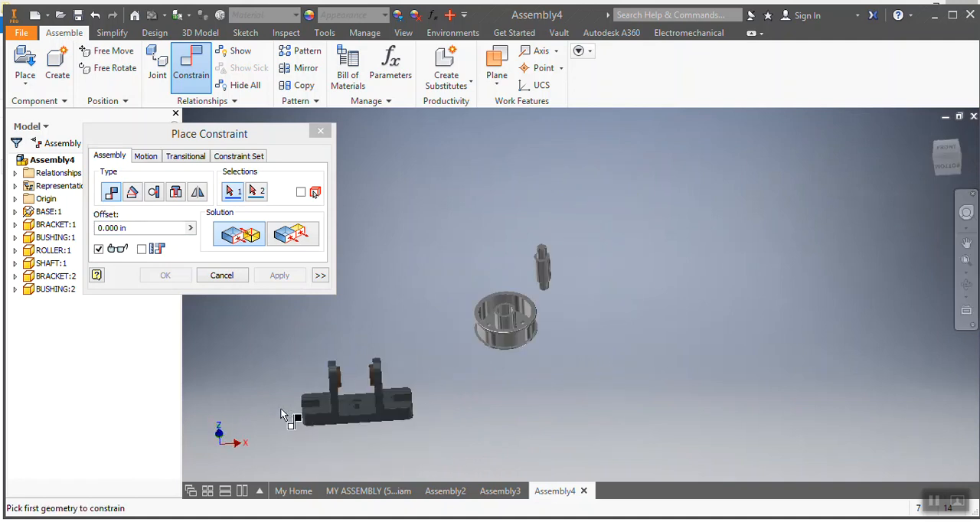
pyautogui.scroll(-3, 284, 413)
pyautogui.scroll(2, 540, 310)
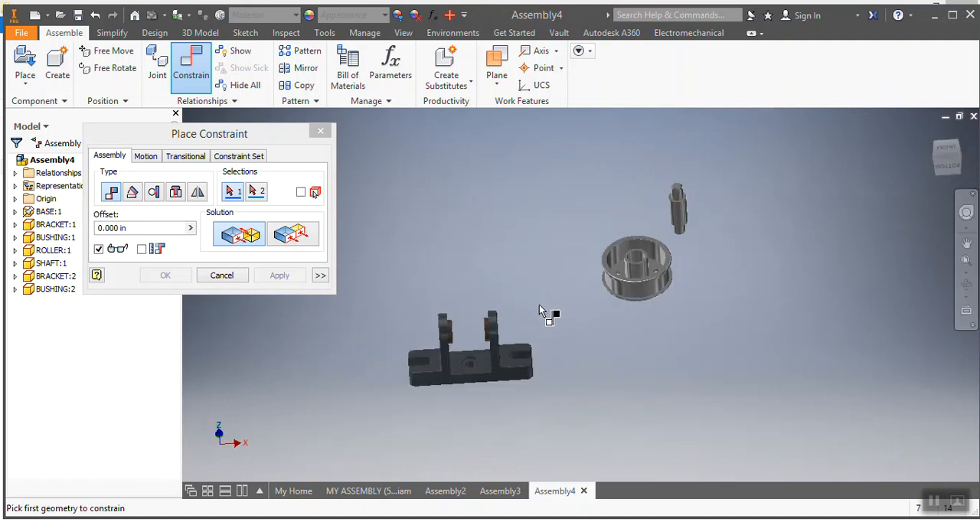
pyautogui.click(678, 199)
pyautogui.scroll(-2, 444, 348)
pyautogui.scroll(-3, 463, 327)
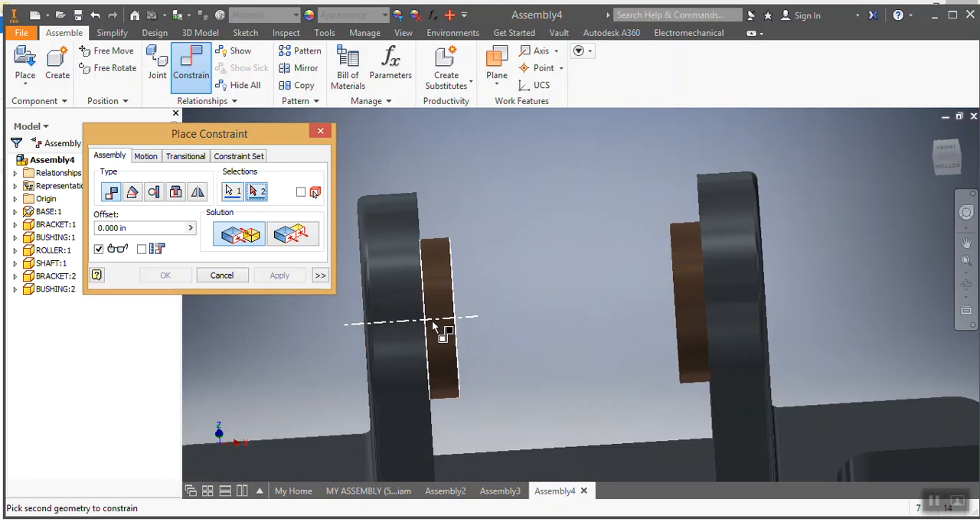
pyautogui.click(433, 327)
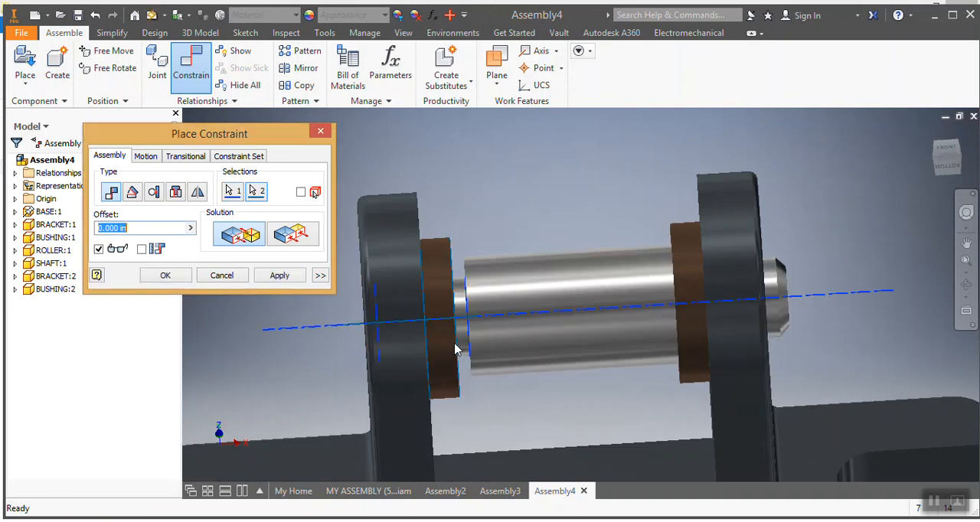
pyautogui.click(278, 276)
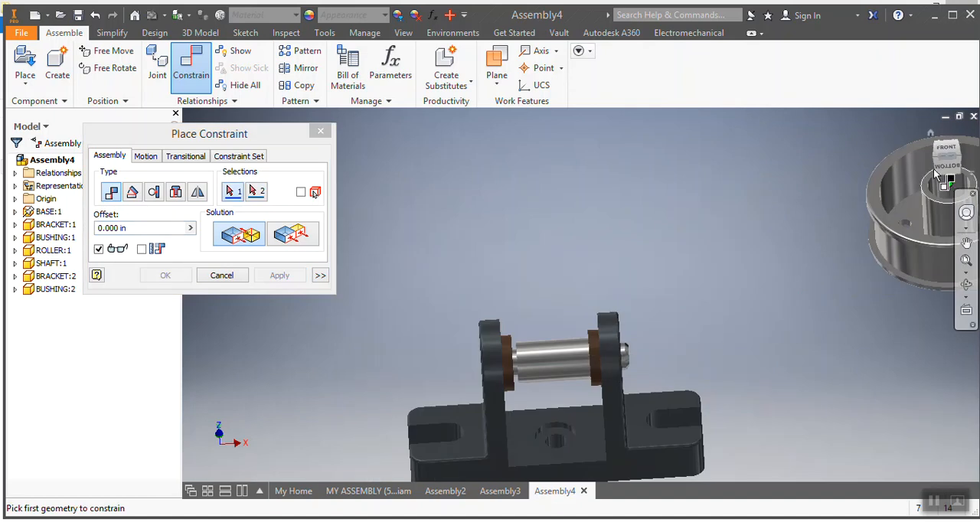
pyautogui.moveTo(955, 162); pyautogui.dragTo(972, 165)
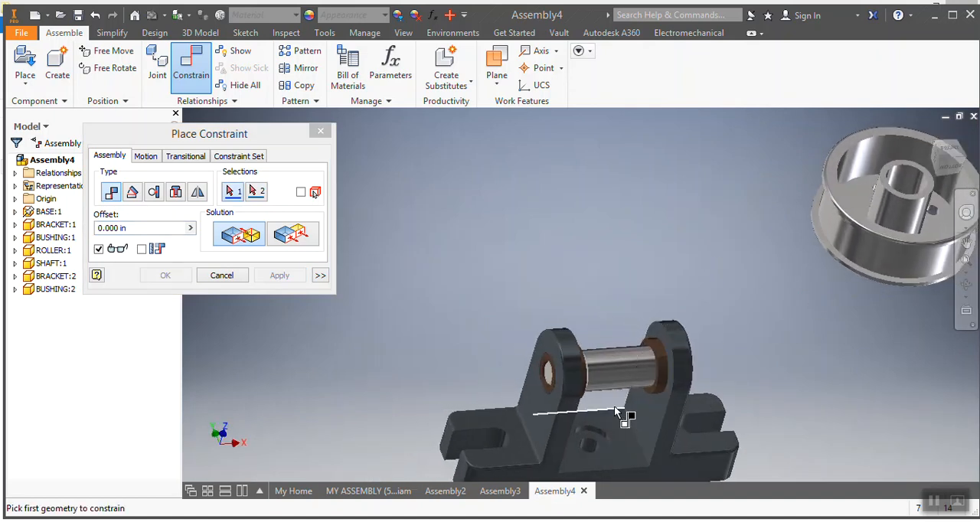
pyautogui.scroll(-4, 576, 381)
pyautogui.scroll(-3, 571, 358)
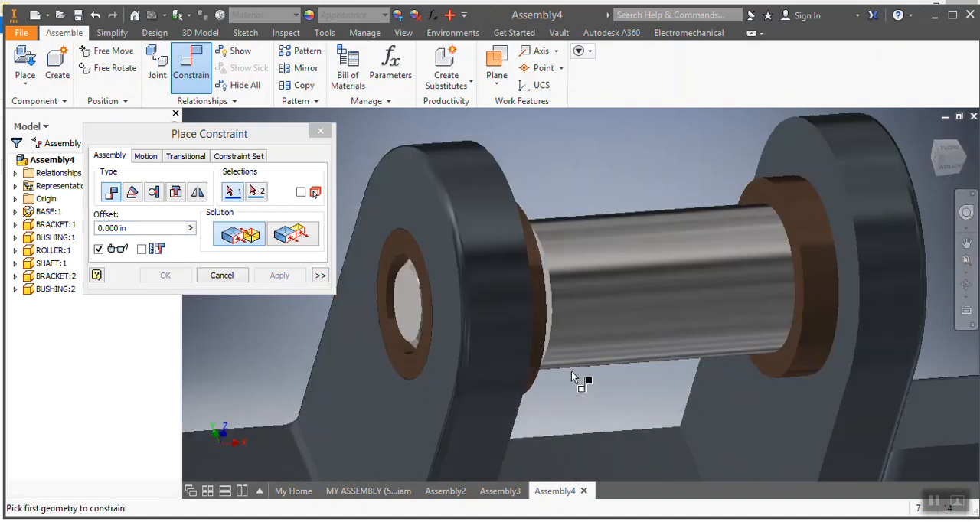
pyautogui.click(291, 233)
pyautogui.scroll(-4, 555, 329)
pyautogui.click(545, 314)
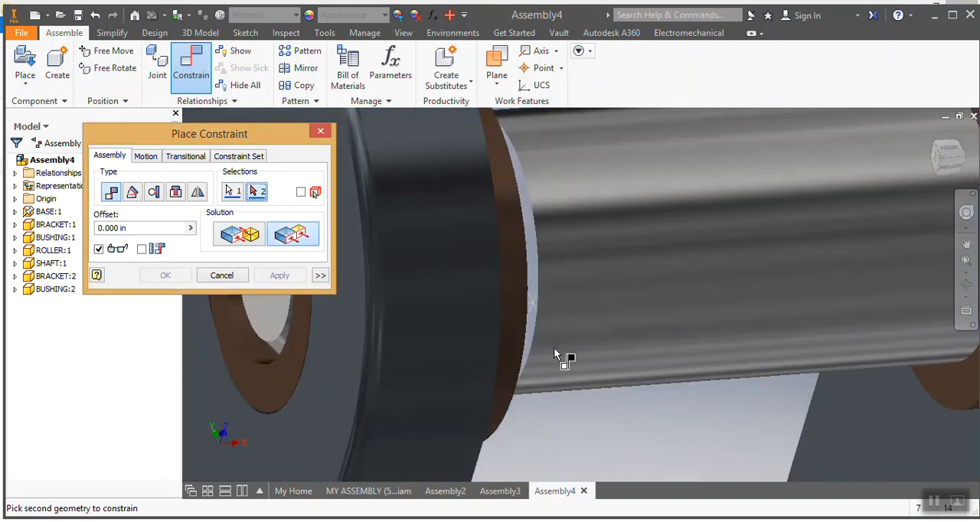
pyautogui.scroll(6, 567, 353)
pyautogui.click(953, 169)
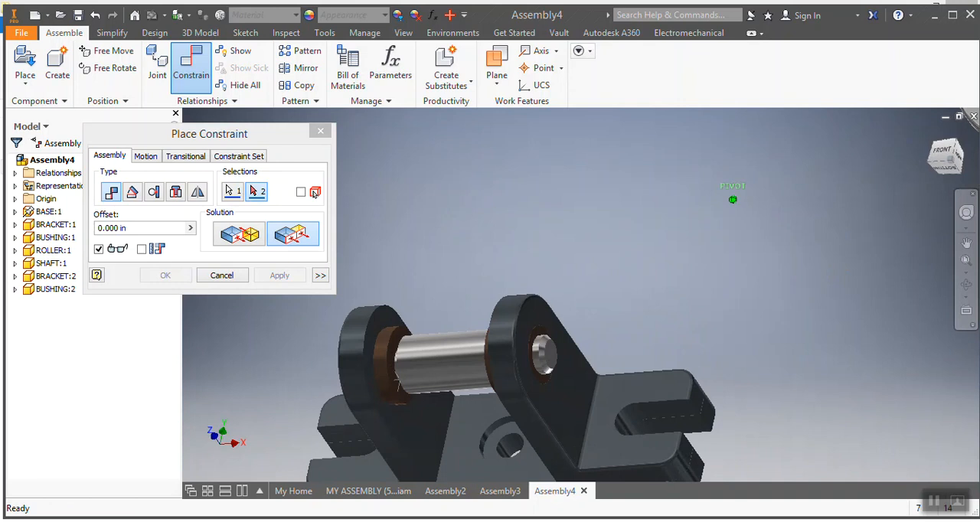
# Step: Mate the shaft's shoulder edge against the first bushing's end face
pyautogui.scroll(-5, 627, 411)
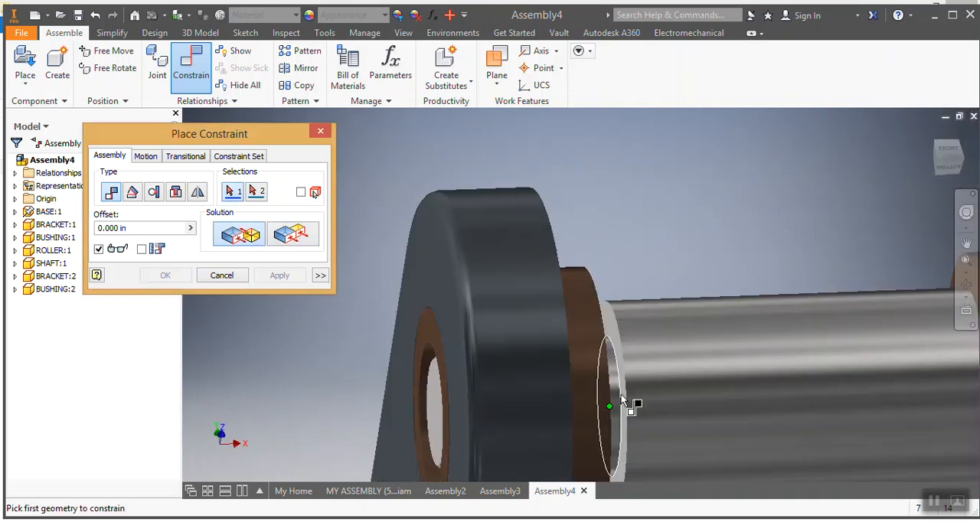
pyautogui.click(627, 411)
pyautogui.scroll(5, 638, 406)
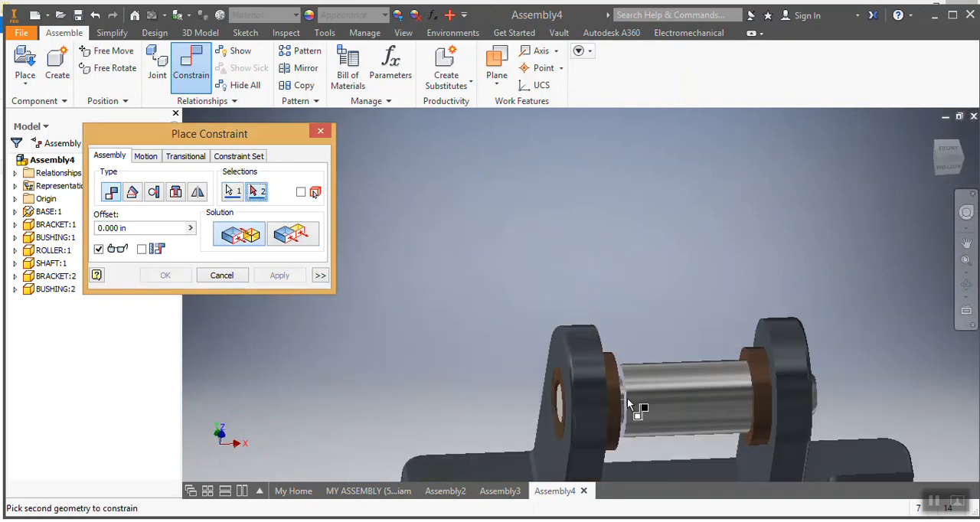
pyautogui.click(950, 167)
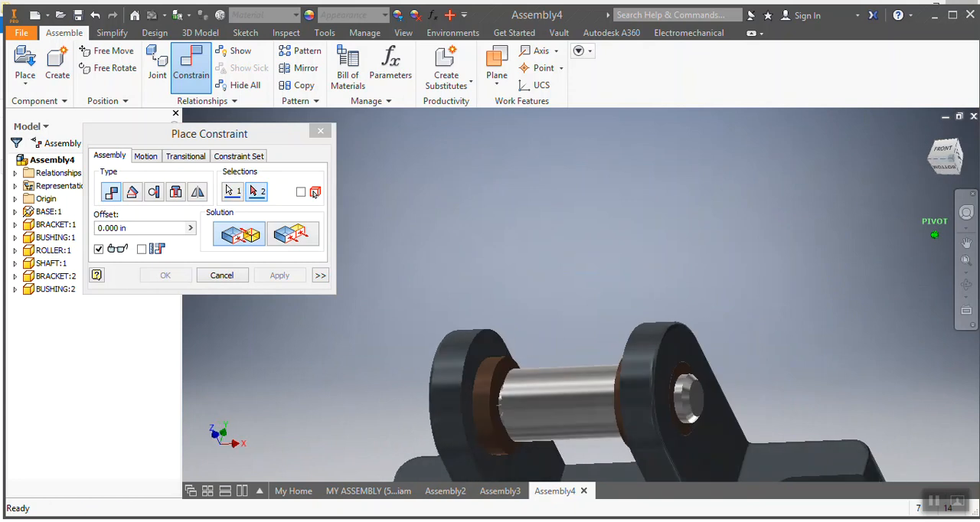
pyautogui.click(501, 379)
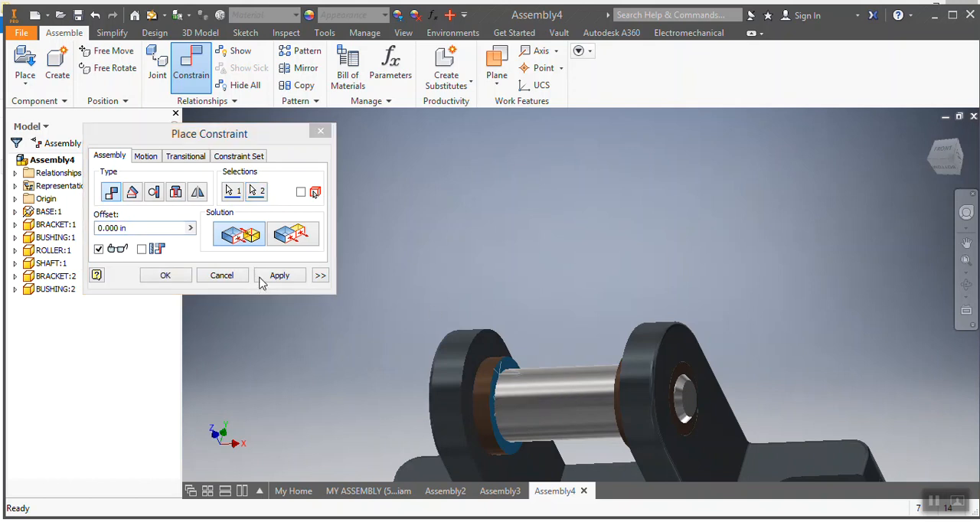
pyautogui.click(274, 275)
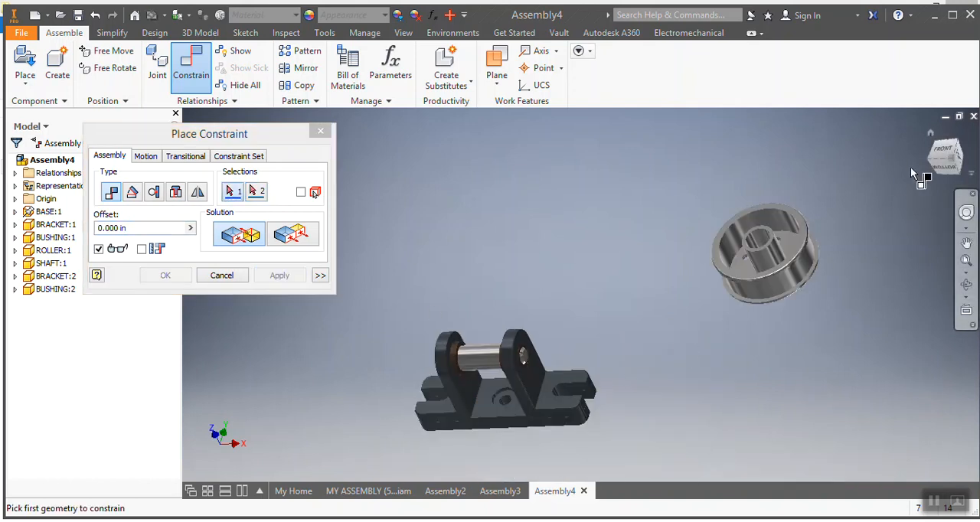
pyautogui.click(950, 163)
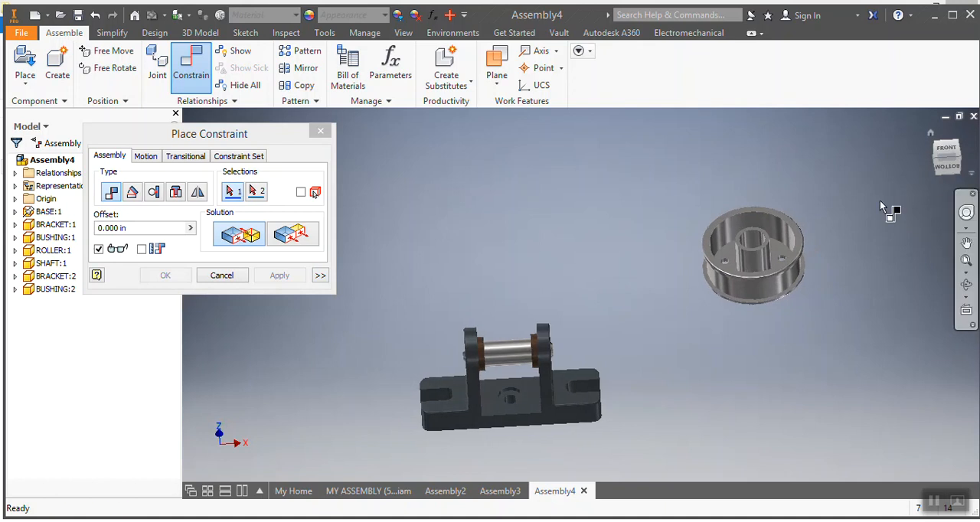
pyautogui.scroll(3, 498, 393)
pyautogui.click(234, 229)
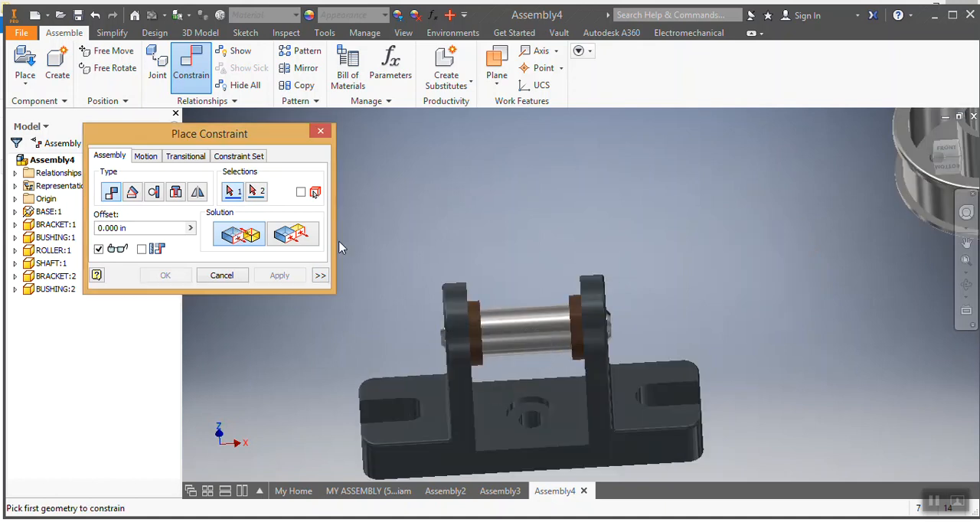
# Step: Mate the roller's bore axis to the shaft axis so the roller slides onto the shaft between the brackets
pyautogui.scroll(-3, 644, 314)
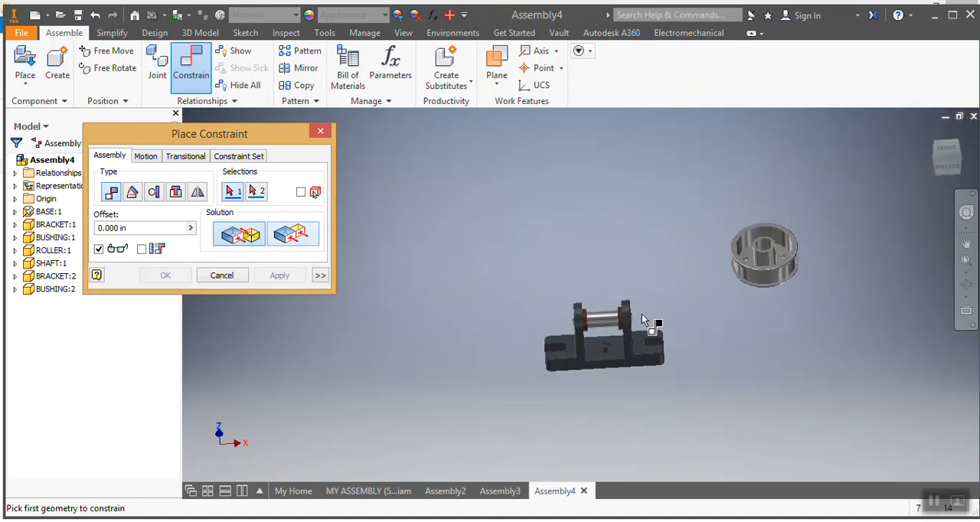
pyautogui.scroll(3, 765, 261)
pyautogui.click(775, 255)
pyautogui.scroll(-2, 694, 326)
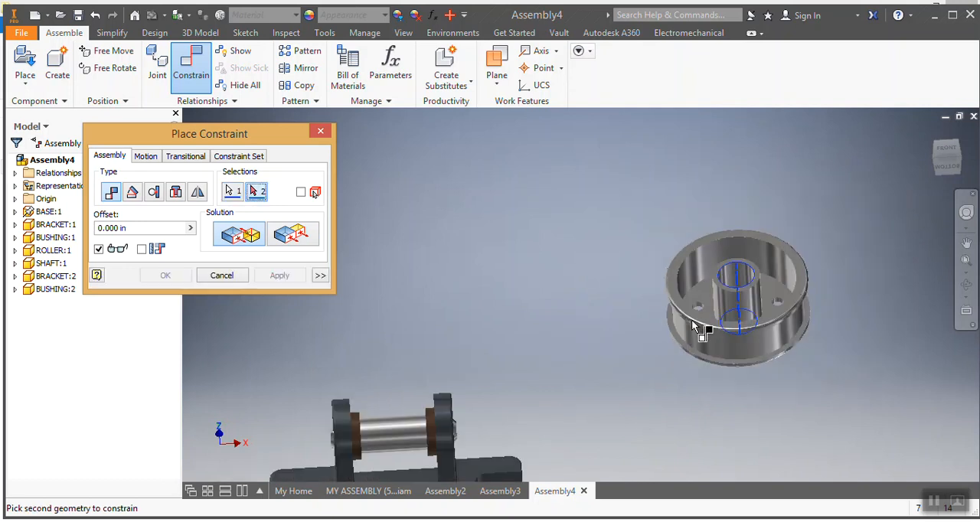
pyautogui.scroll(2, 529, 401)
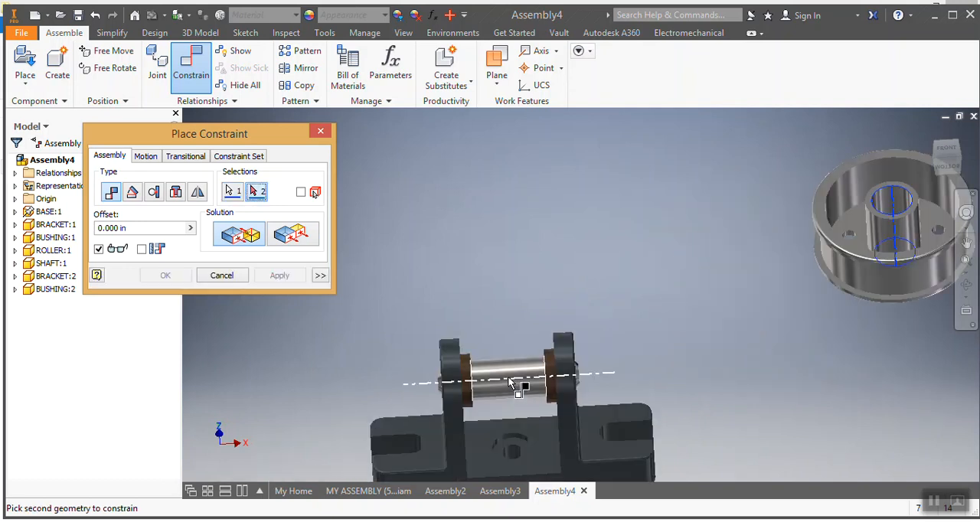
pyautogui.click(510, 379)
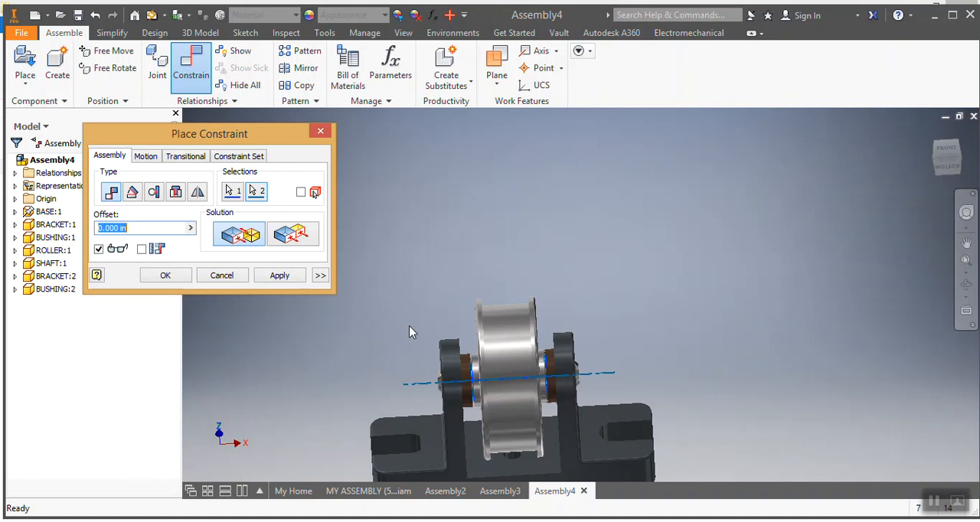
pyautogui.click(278, 277)
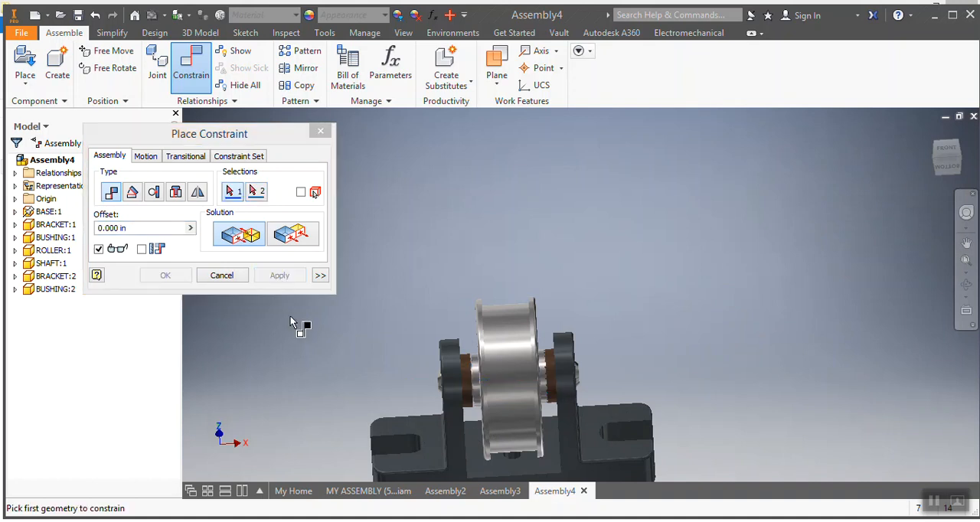
pyautogui.click(323, 135)
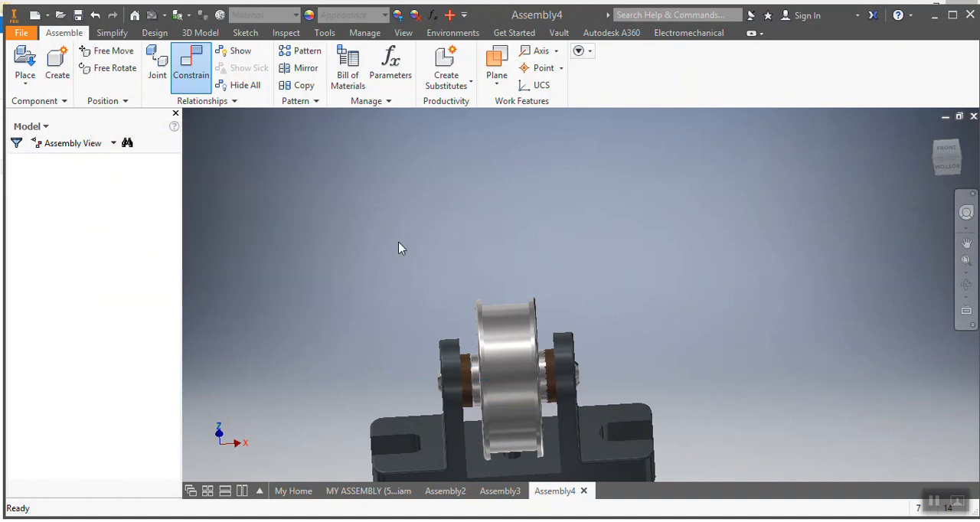
# Step: Mate the roller's hub face against the first bushing's end face to position the roller along the shaft
pyautogui.scroll(3, 492, 402)
pyautogui.moveTo(499, 398); pyautogui.dragTo(521, 420)
pyautogui.scroll(-5, 510, 405)
pyautogui.click(637, 384)
pyautogui.click(940, 173)
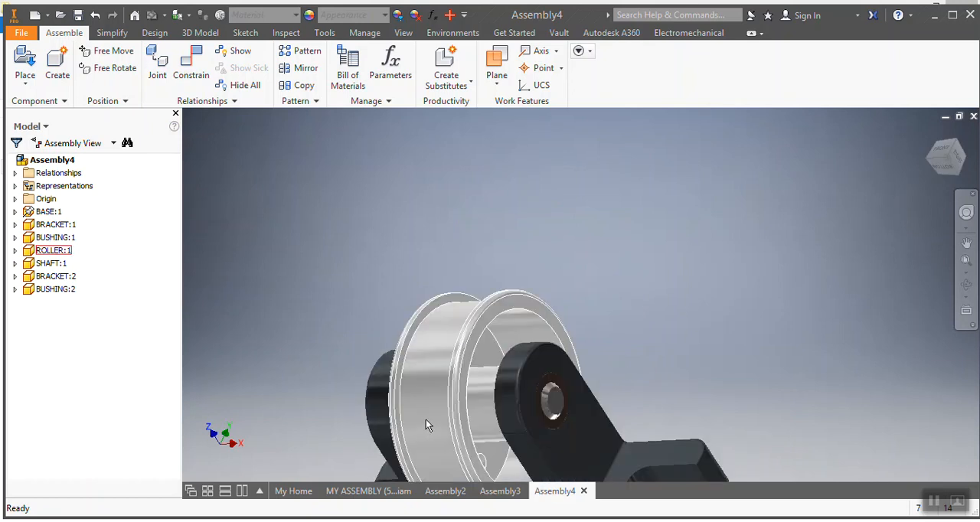
pyautogui.scroll(-4, 427, 426)
pyautogui.click(432, 425)
pyautogui.scroll(-2, 433, 437)
pyautogui.scroll(5, 459, 444)
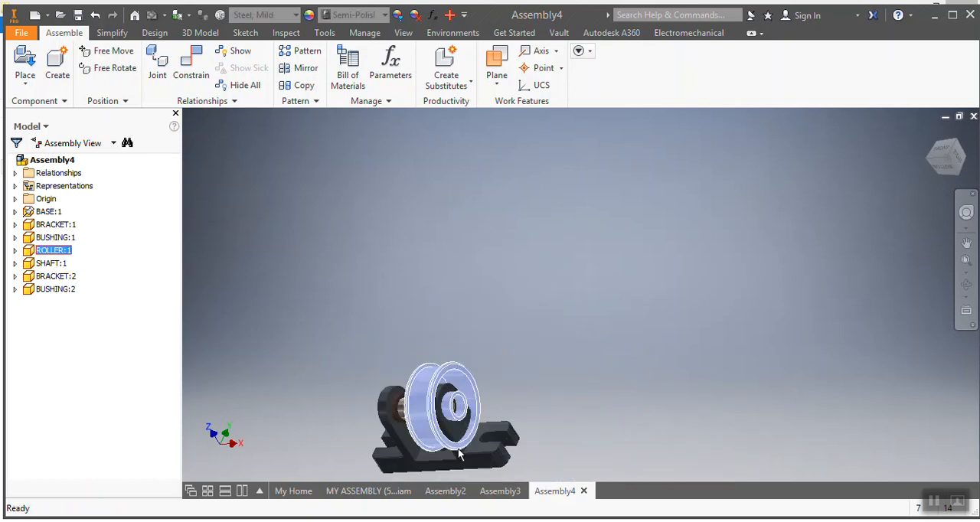
pyautogui.click(948, 167)
pyautogui.click(956, 157)
pyautogui.click(941, 168)
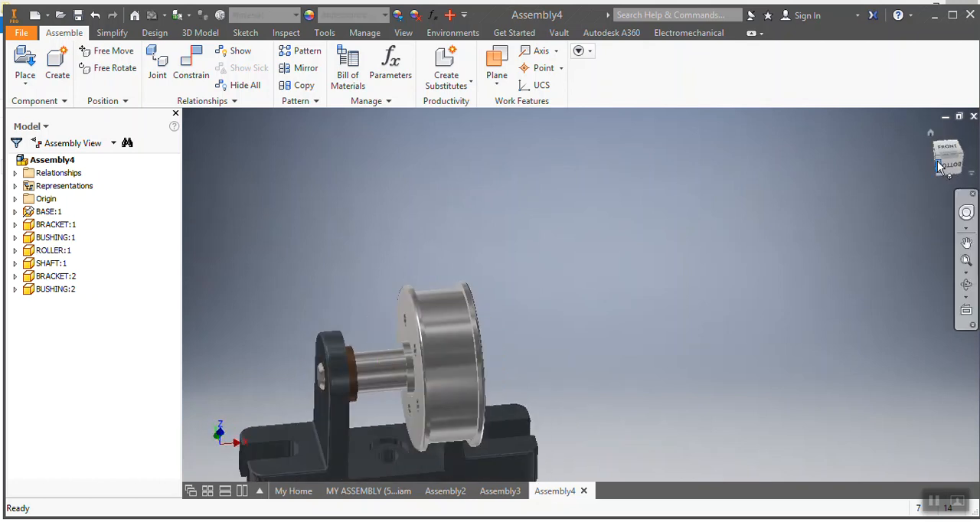
pyautogui.click(940, 161)
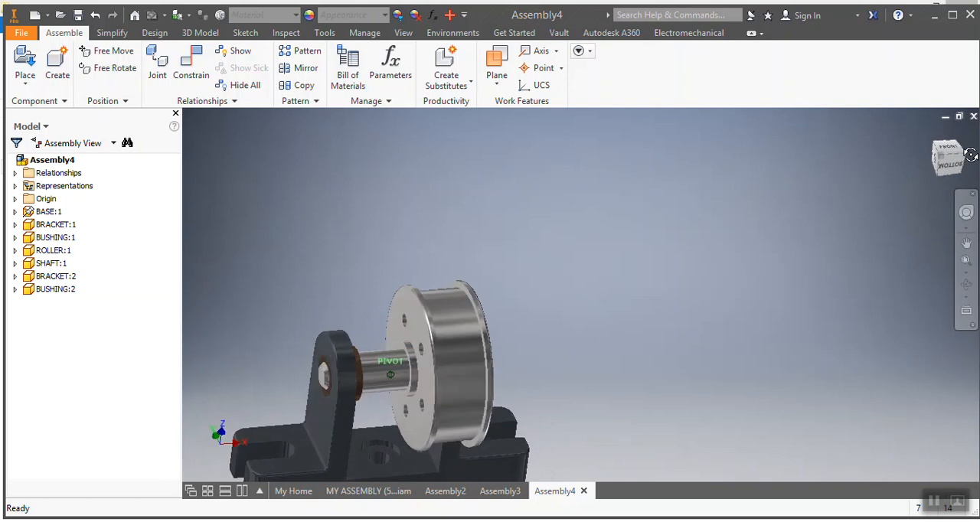
pyautogui.click(191, 66)
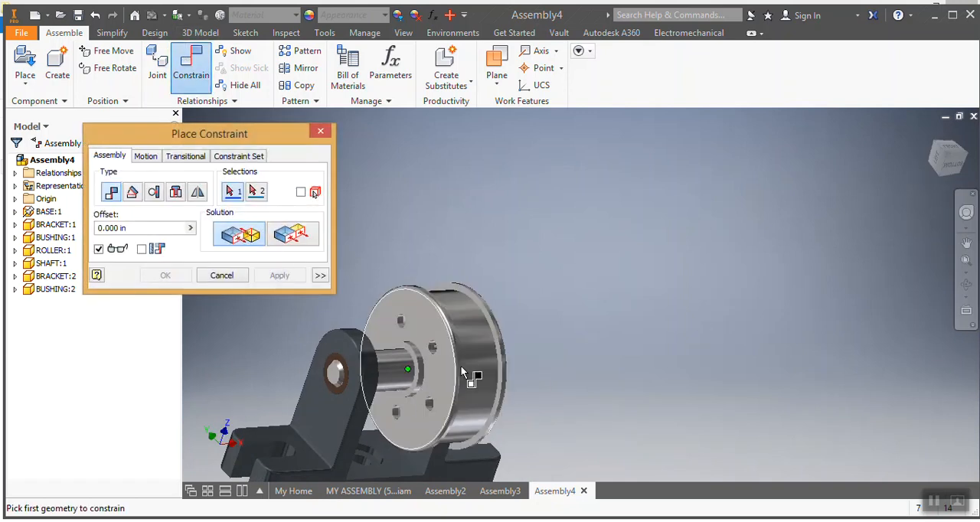
pyautogui.scroll(3, 422, 383)
pyautogui.click(414, 391)
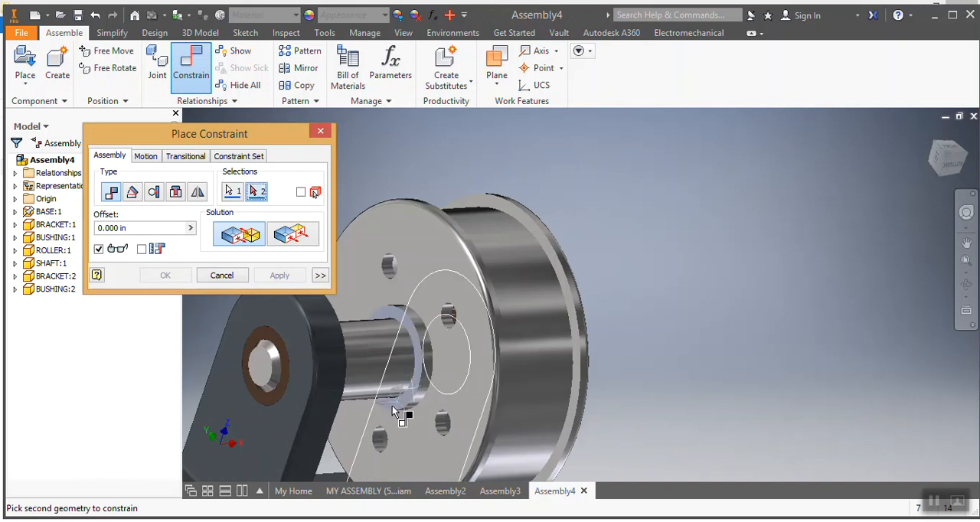
pyautogui.scroll(-5, 448, 409)
pyautogui.click(955, 175)
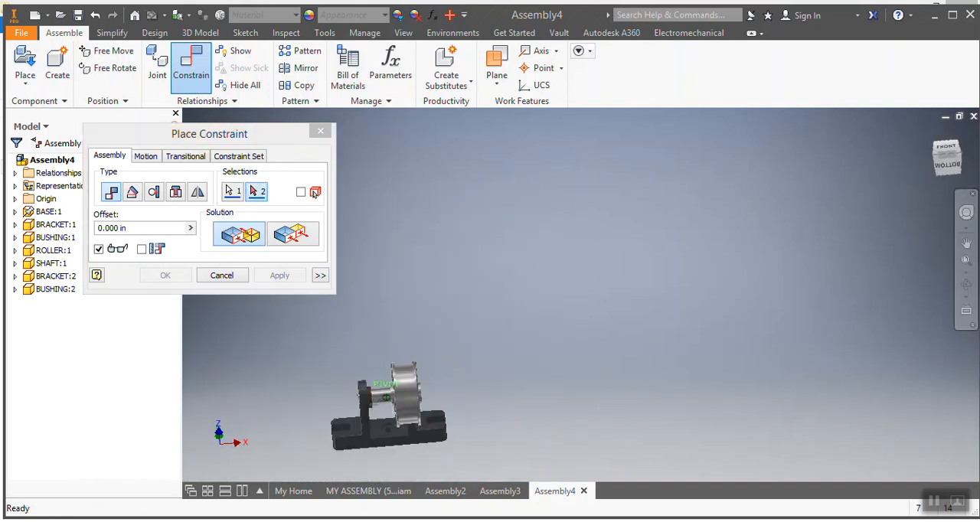
pyautogui.scroll(5, 369, 422)
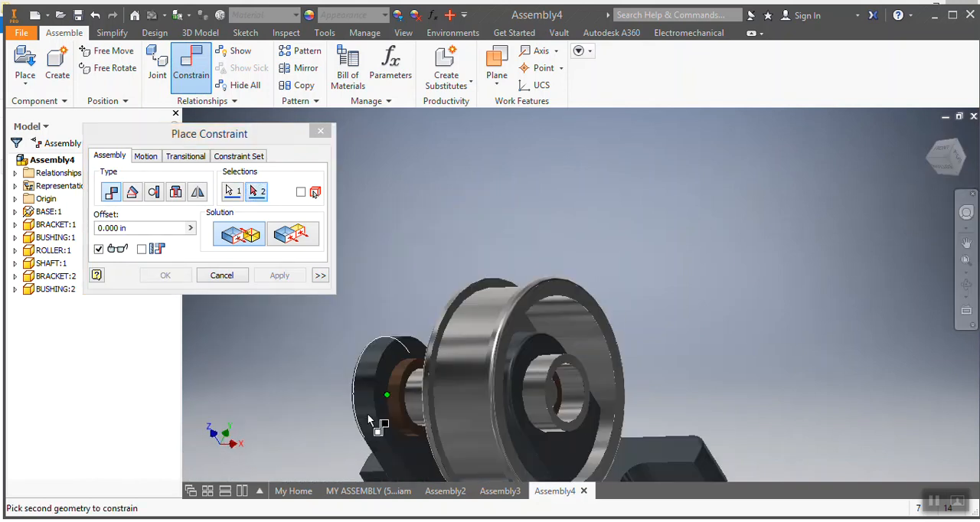
pyautogui.click(411, 430)
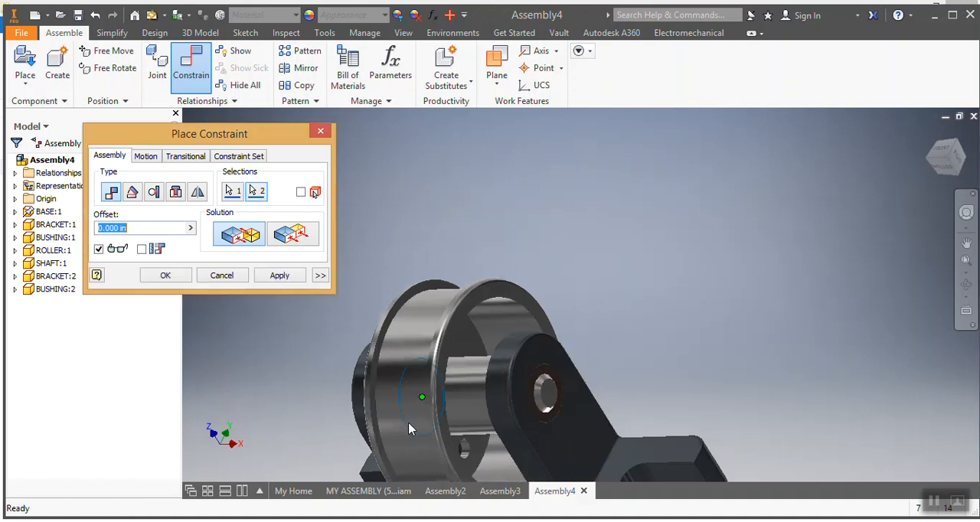
pyautogui.click(280, 283)
pyautogui.scroll(-4, 286, 358)
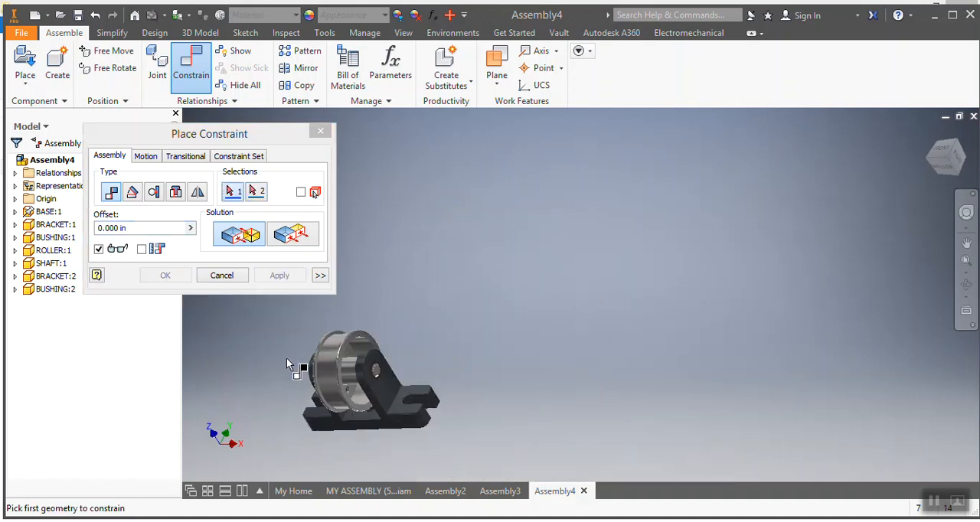
pyautogui.press('Escape')
# Step: Orbit the assembly to inspect the assembled roller support from several angles
pyautogui.scroll(3, 244, 439)
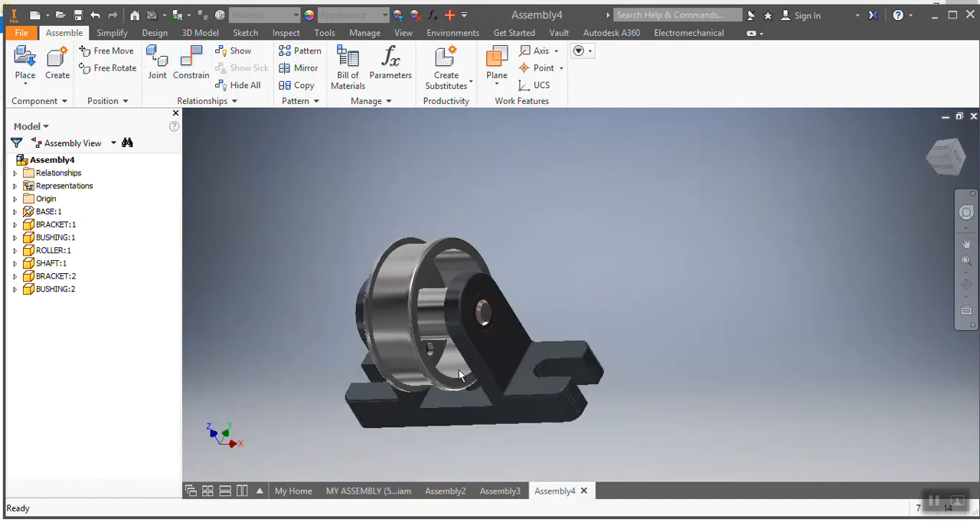
pyautogui.click(948, 163)
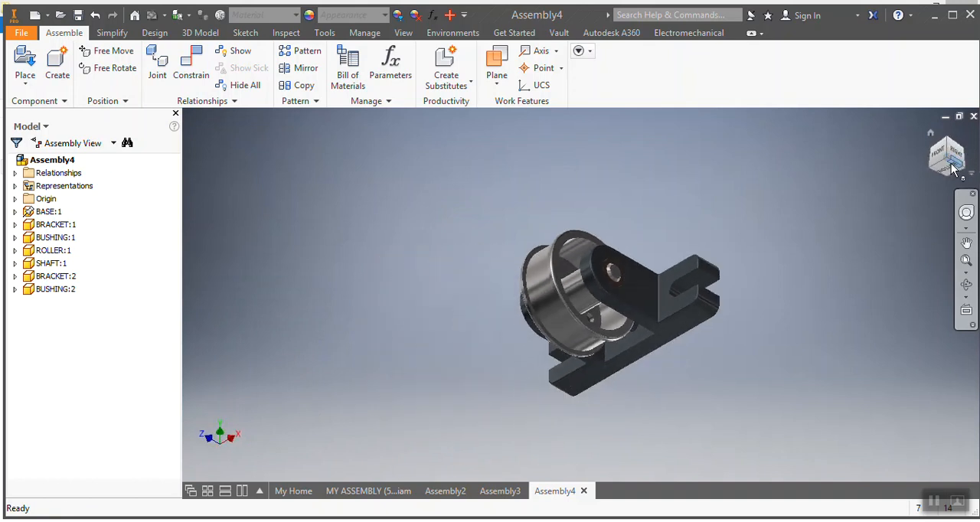
pyautogui.click(949, 166)
pyautogui.click(957, 167)
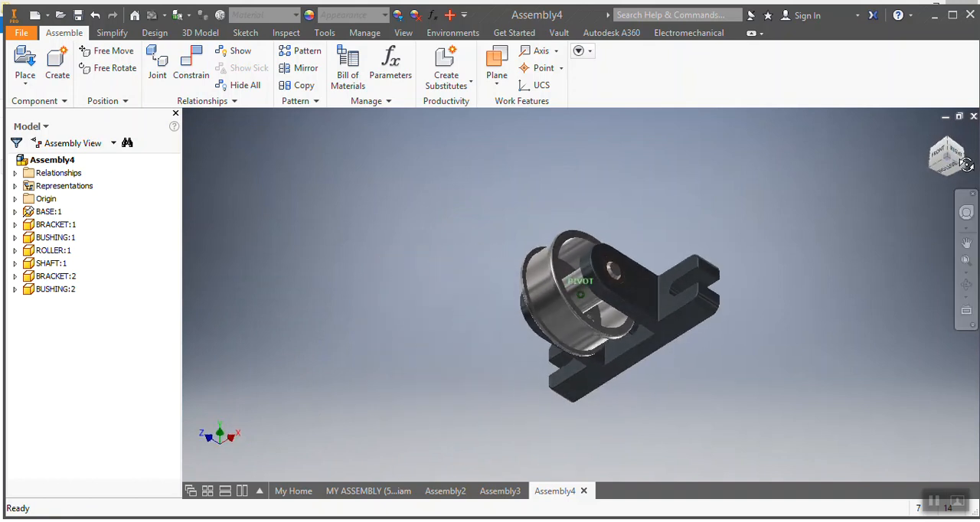
pyautogui.moveTo(962, 166)
pyautogui.mouseDown()
pyautogui.moveTo(939, 189)
pyautogui.moveTo(858, 164)
pyautogui.moveTo(928, 182)
pyautogui.moveTo(957, 166)
pyautogui.moveTo(832, 169)
pyautogui.mouseUp()
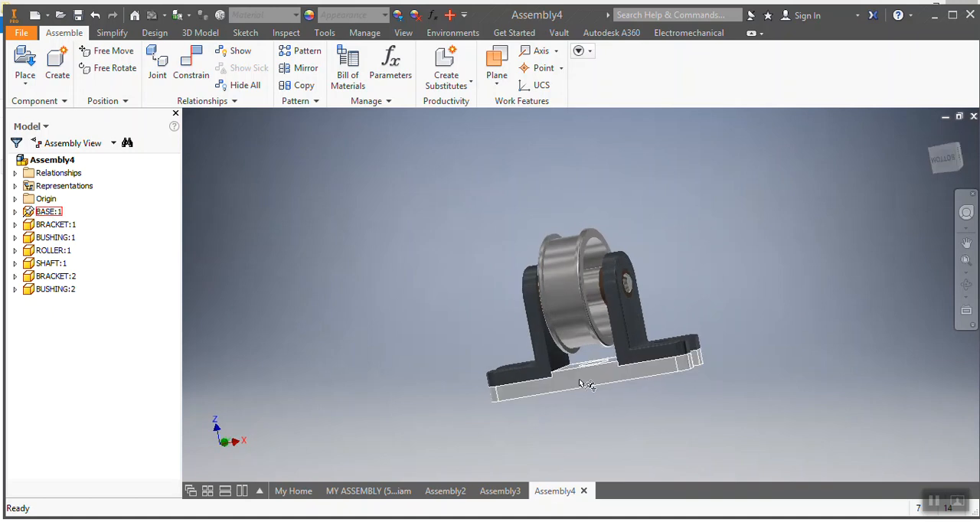
pyautogui.scroll(-5, 681, 365)
pyautogui.scroll(4, 709, 357)
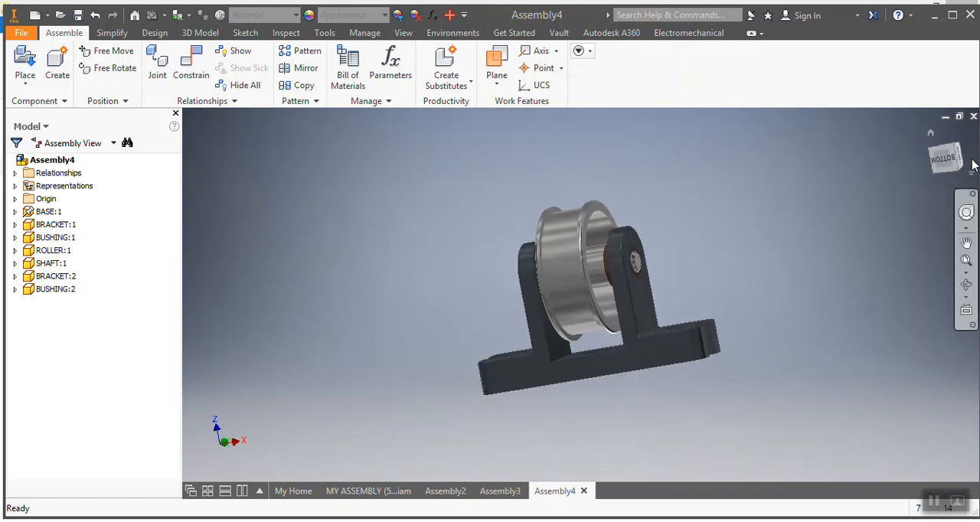
pyautogui.moveTo(963, 173)
pyautogui.mouseDown()
pyautogui.moveTo(959, 212)
pyautogui.moveTo(912, 208)
pyautogui.moveTo(918, 200)
pyautogui.mouseUp()
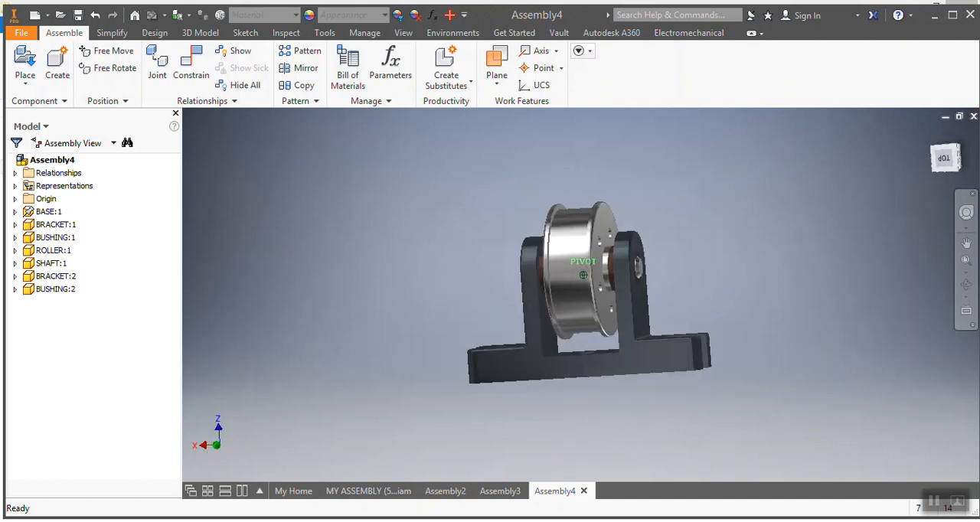
# Step: Compare the assembly with the reference image in the PDF and the Assembly3 document, viewing it from several sides
pyautogui.click(490, 494)
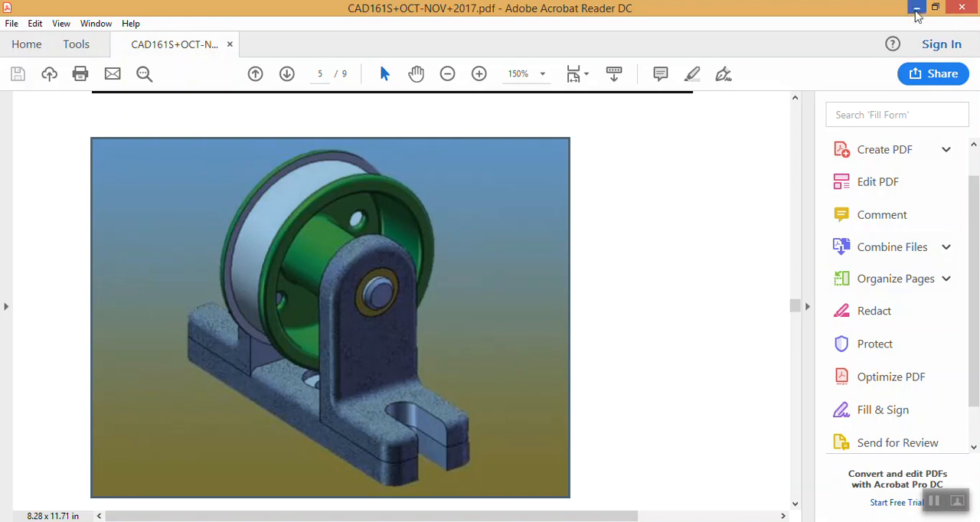
pyautogui.click(917, 9)
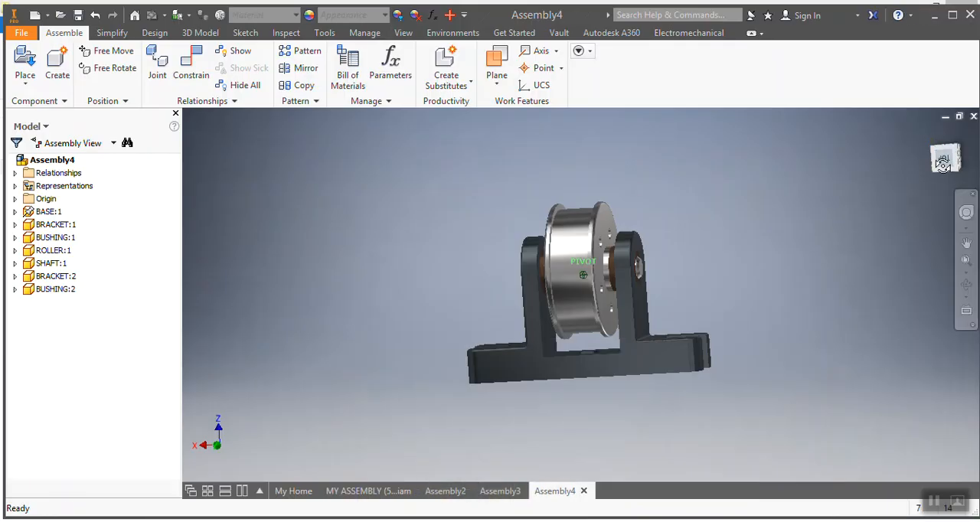
pyautogui.moveTo(948, 157); pyautogui.dragTo(927, 171)
pyautogui.click(445, 492)
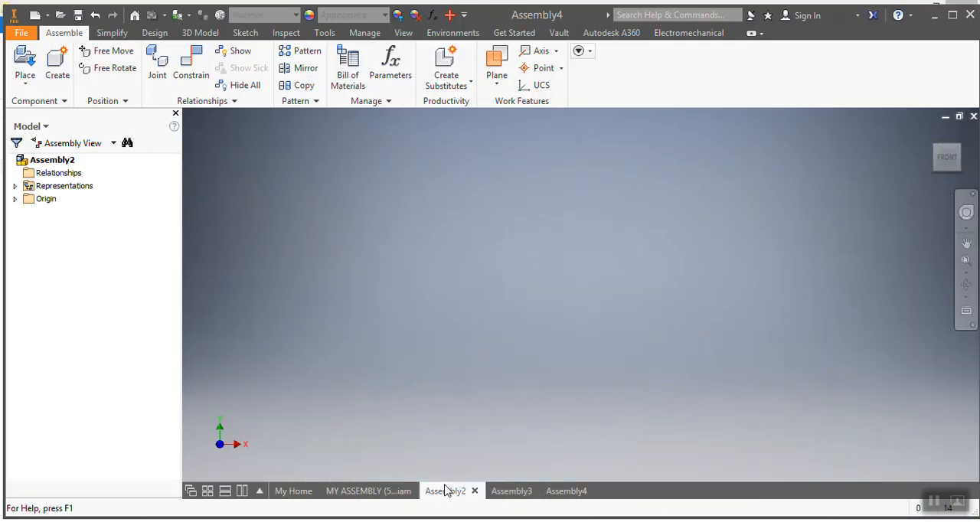
pyautogui.click(511, 494)
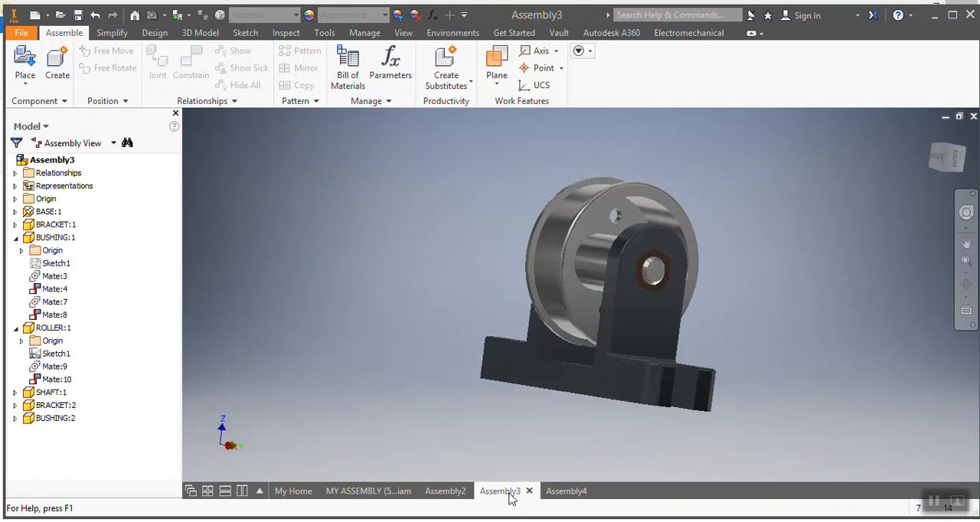
pyautogui.moveTo(946, 164); pyautogui.dragTo(904, 176)
pyautogui.click(566, 491)
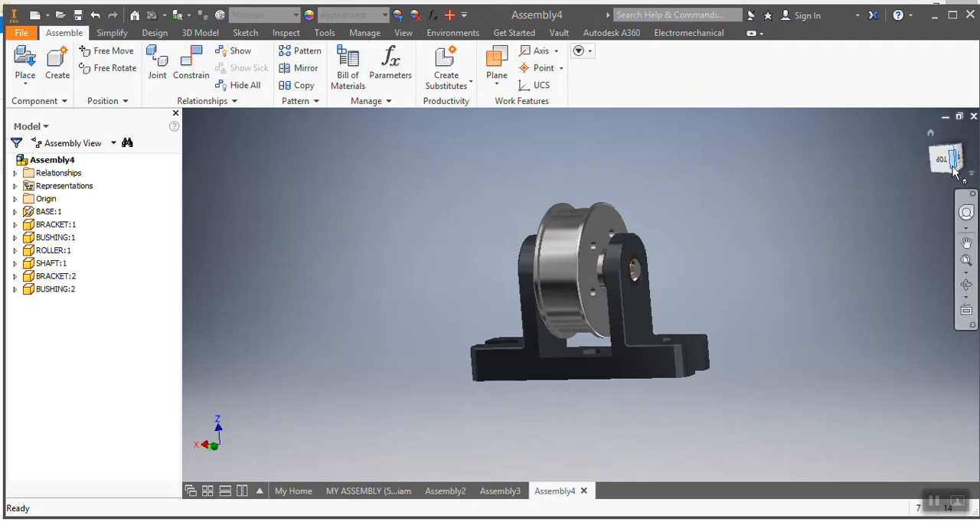
pyautogui.click(956, 173)
pyautogui.moveTo(945, 158)
pyautogui.mouseDown()
pyautogui.moveTo(865, 158)
pyautogui.moveTo(939, 189)
pyautogui.moveTo(901, 159)
pyautogui.moveTo(903, 144)
pyautogui.moveTo(928, 150)
pyautogui.moveTo(934, 163)
pyautogui.moveTo(844, 158)
pyautogui.mouseUp()
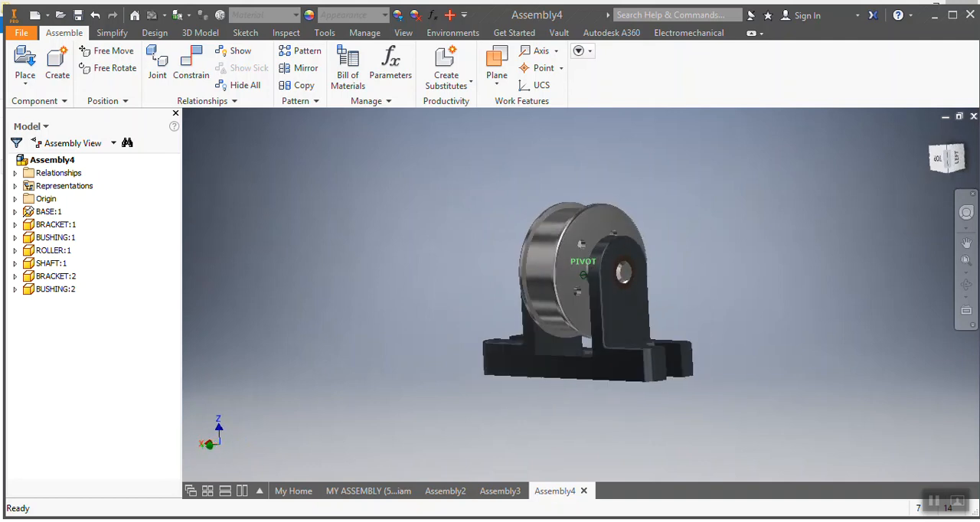
pyautogui.click(949, 163)
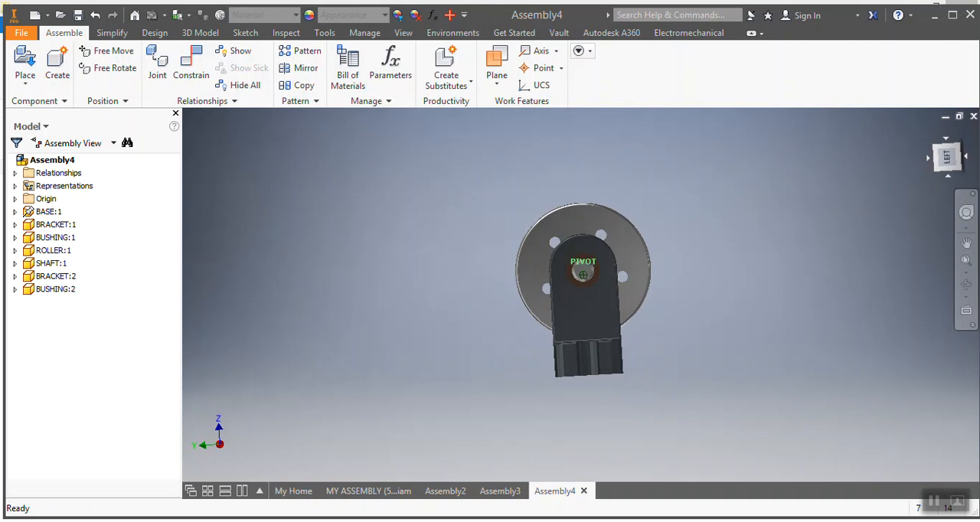
pyautogui.moveTo(949, 161)
pyautogui.mouseDown()
pyautogui.moveTo(693, 173)
pyautogui.moveTo(758, 183)
pyautogui.mouseUp()
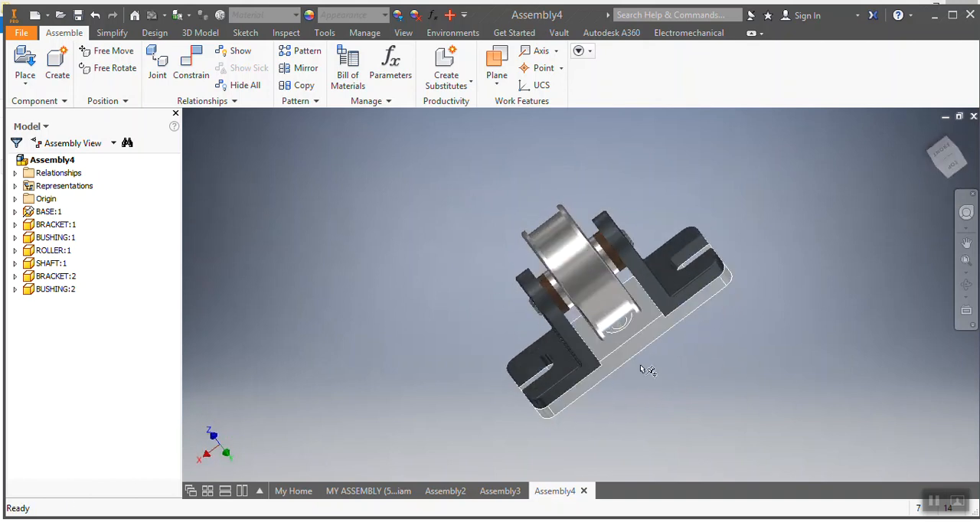